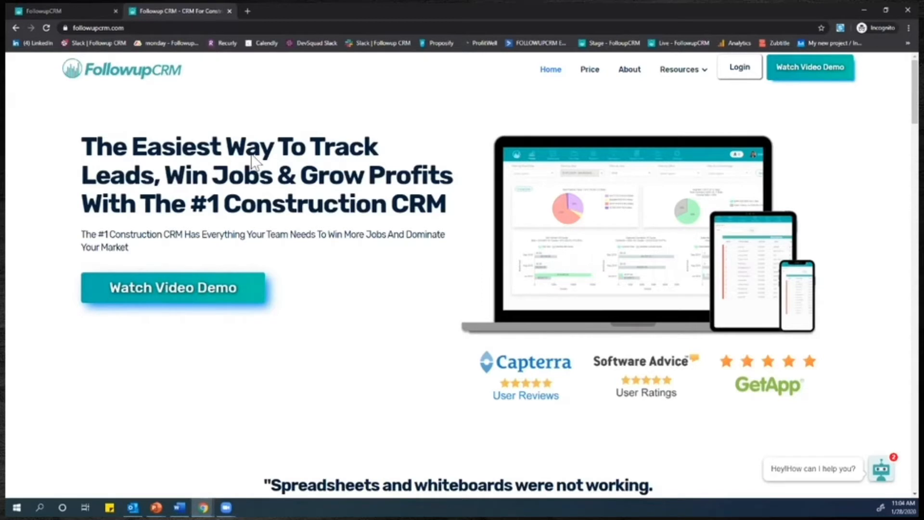
Switch to the FollowupCRM web app and start a new project file from the File Data project list
left_click(62, 18)
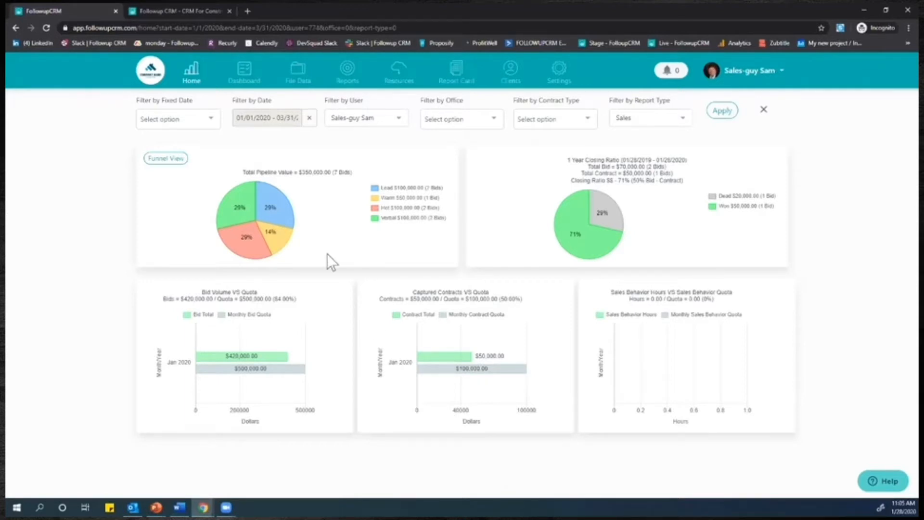
left_click(298, 76)
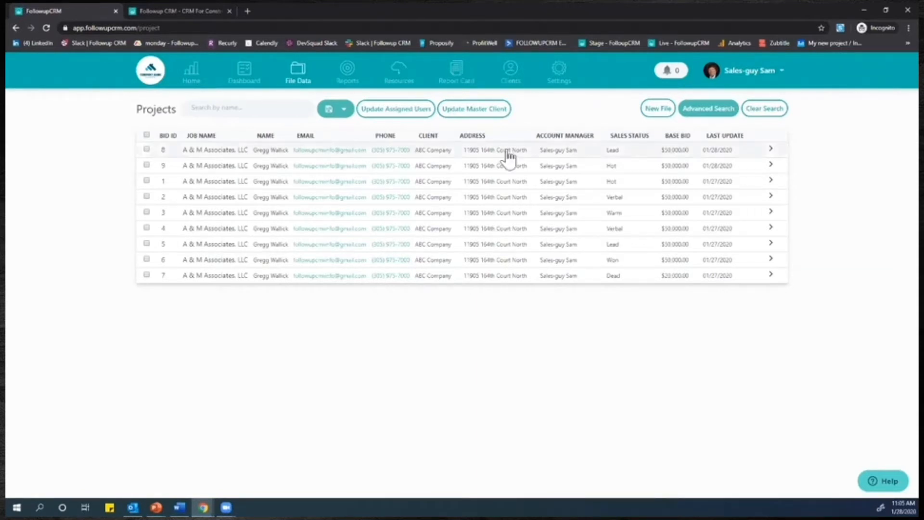
left_click(658, 109)
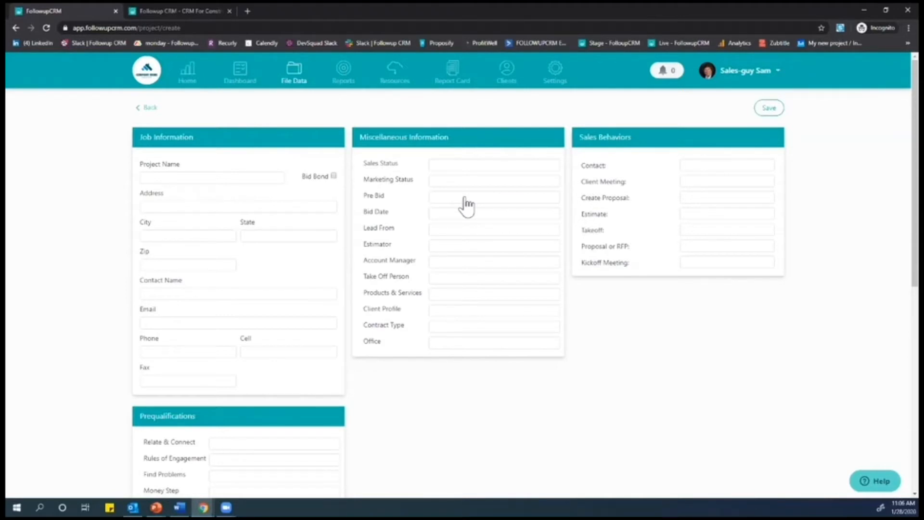
Examine the Sales Status and Lead From choices offered for the new project
left_click(457, 166)
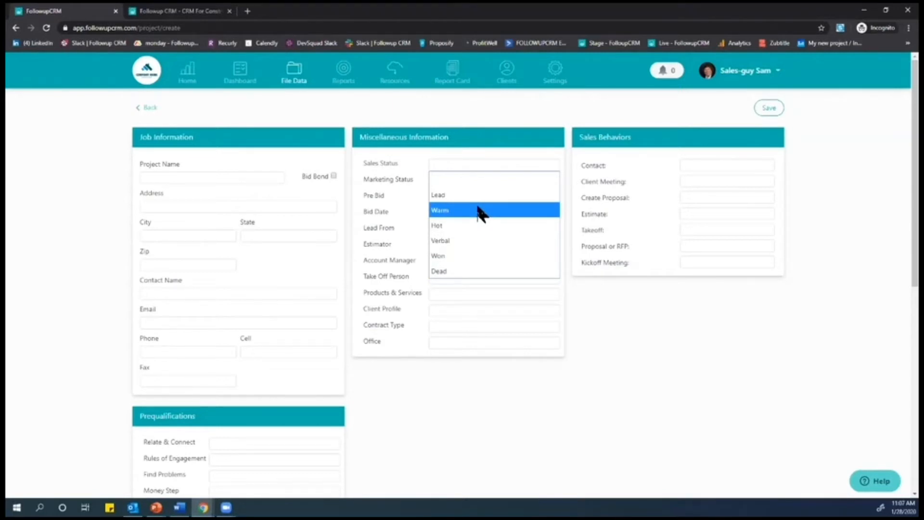
left_click(397, 171)
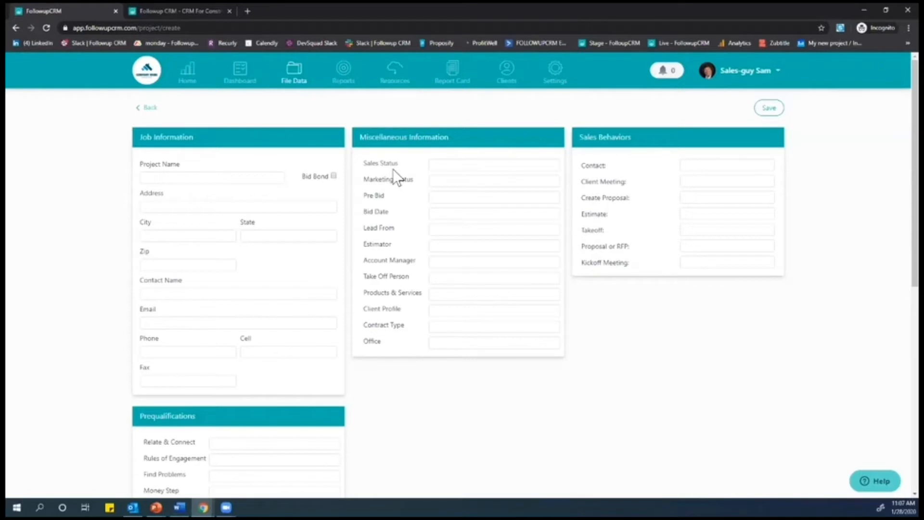
left_click(446, 231)
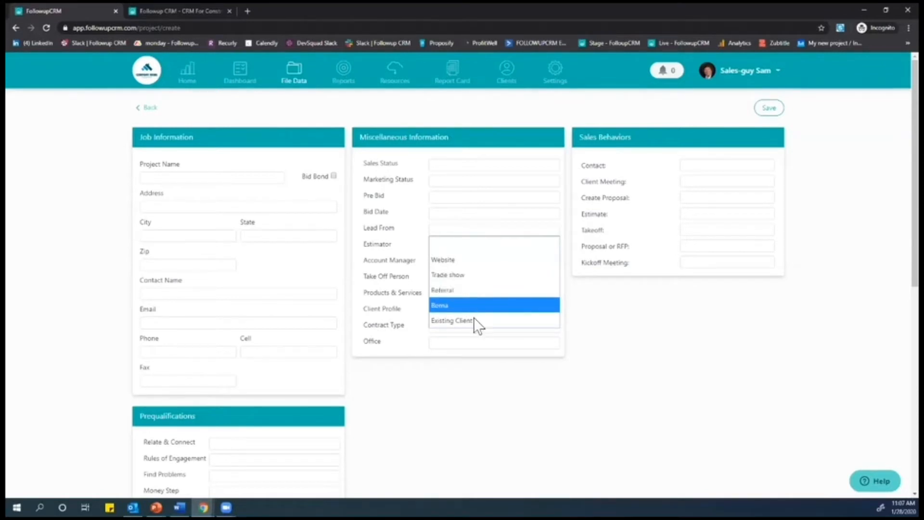
left_click(400, 240)
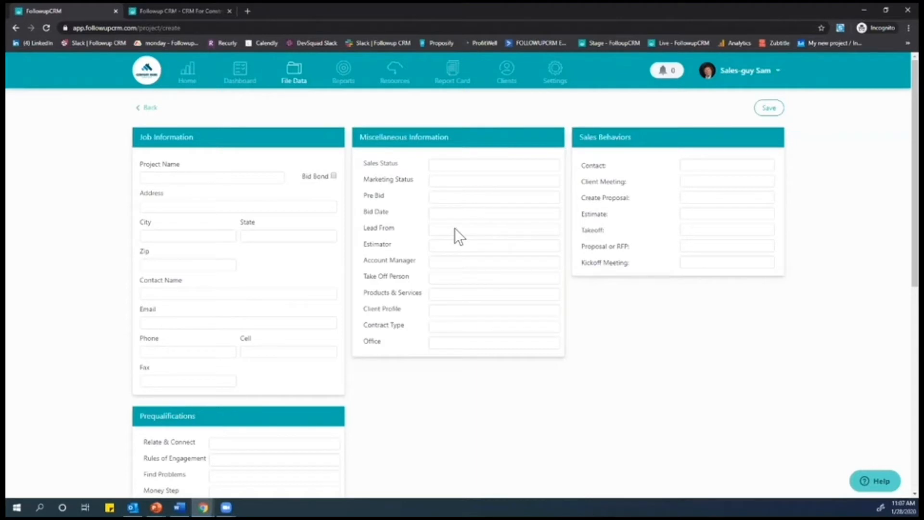
Examine the Products & Services, Client Profile, Contract Type and Office choices offered for the new project
left_click_drag(374, 262, 453, 265)
left_click(450, 295)
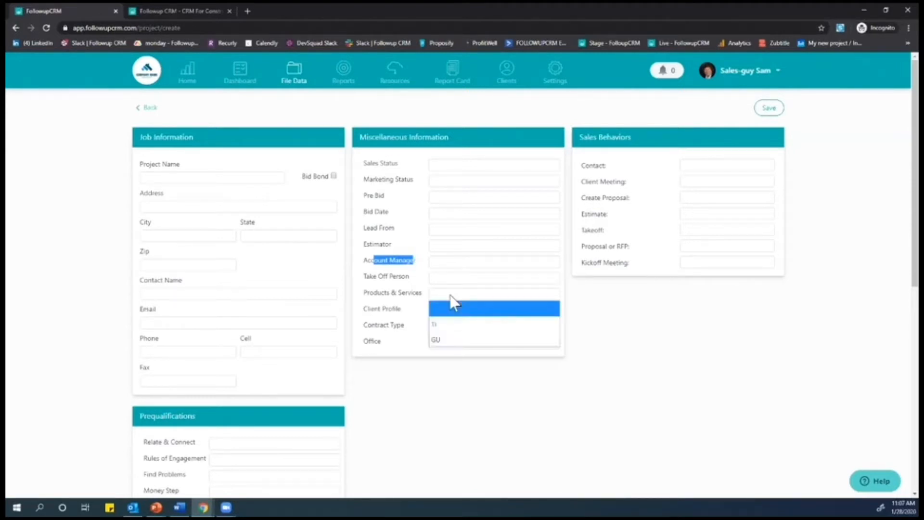
left_click(453, 302)
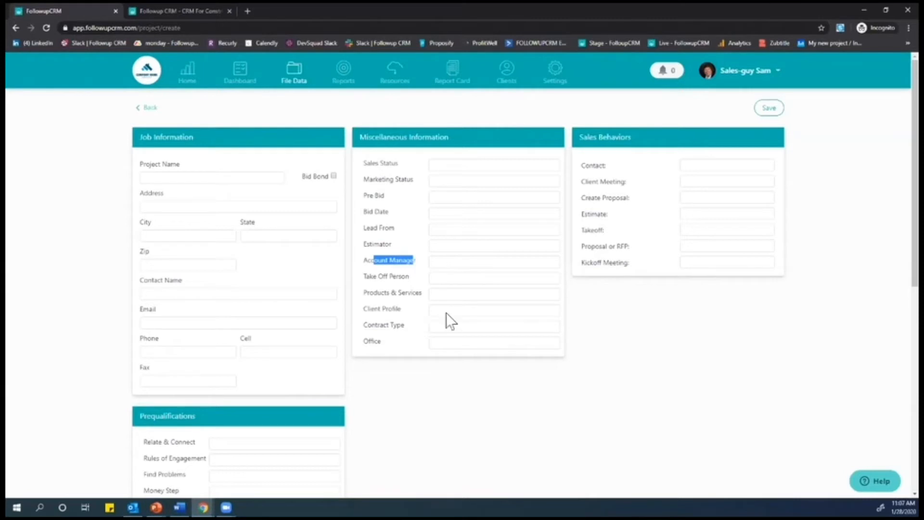
left_click(446, 313)
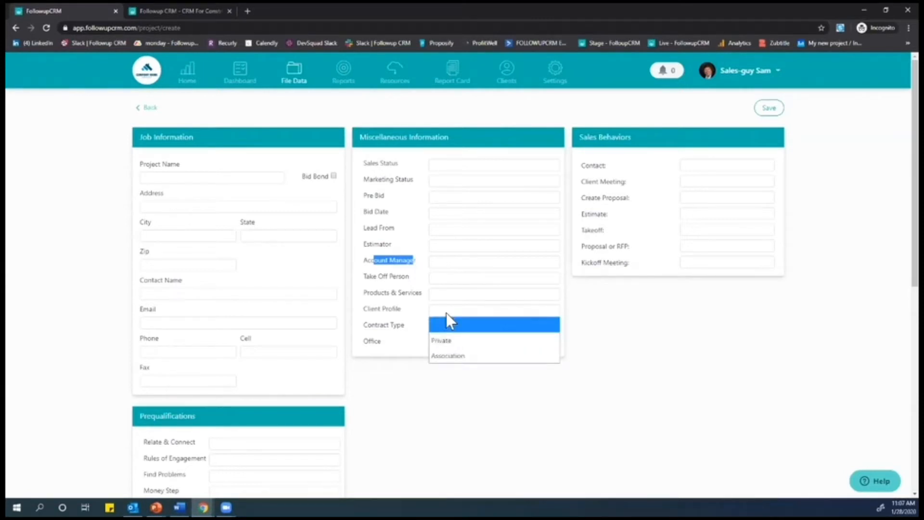
left_click(447, 321)
left_click(452, 329)
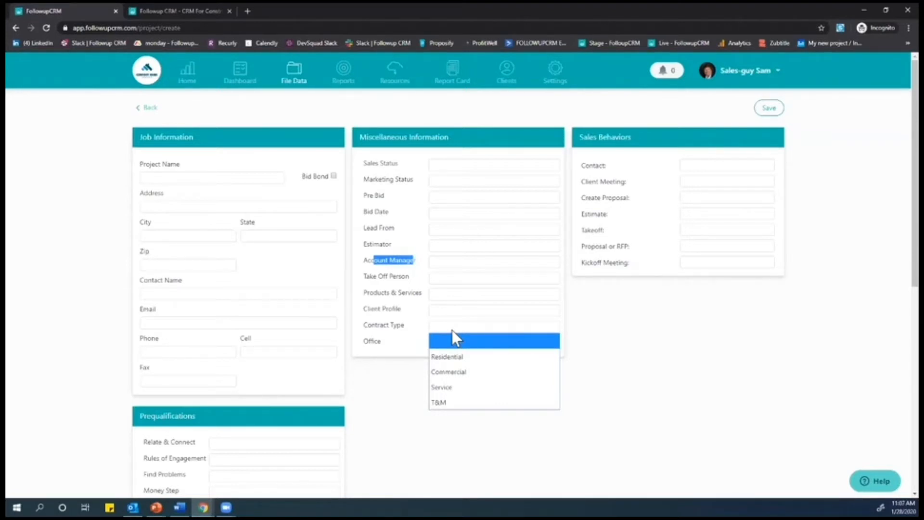
left_click(375, 347)
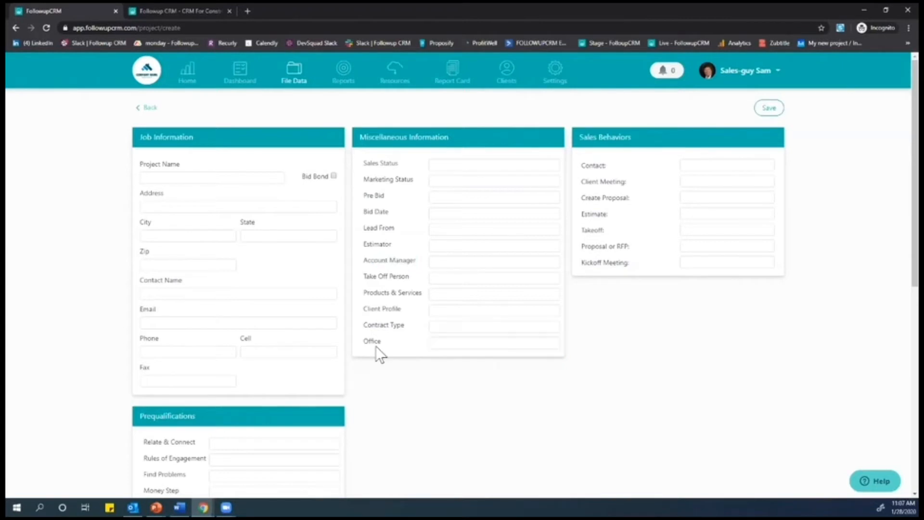
left_click(443, 345)
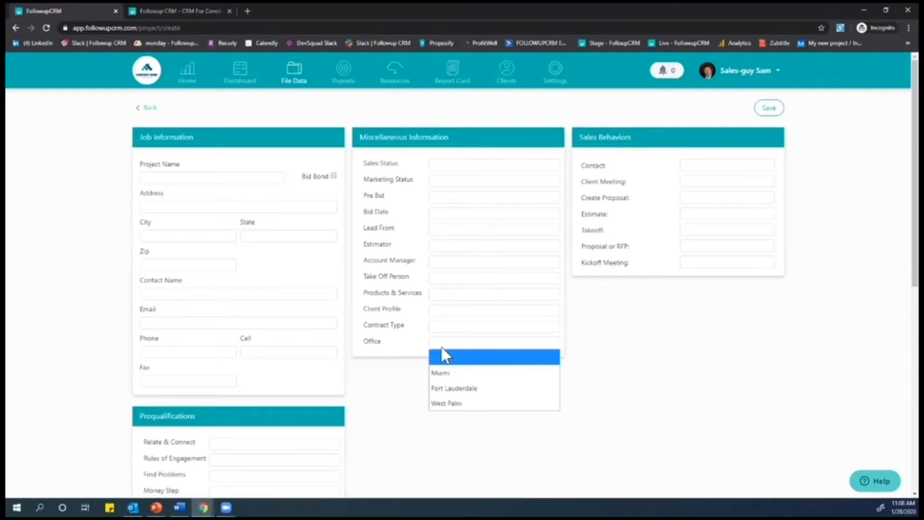
left_click(443, 356)
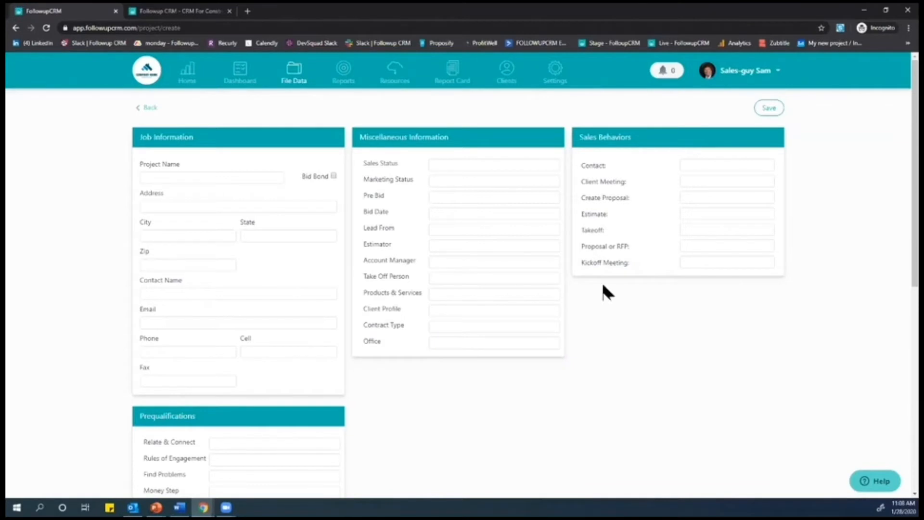
Set the new project's Client Meeting date under Sales Behaviors to 01/31/2020
left_click_drag(580, 136, 631, 136)
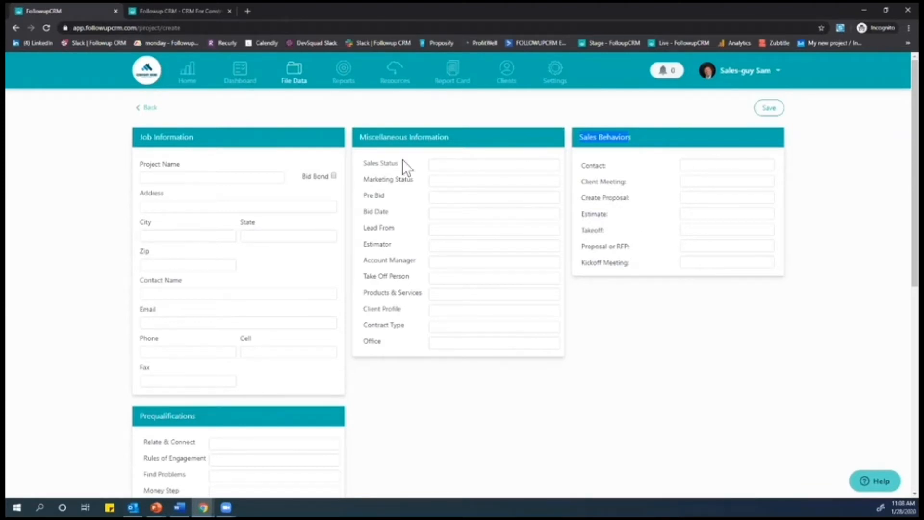
left_click_drag(366, 163, 397, 163)
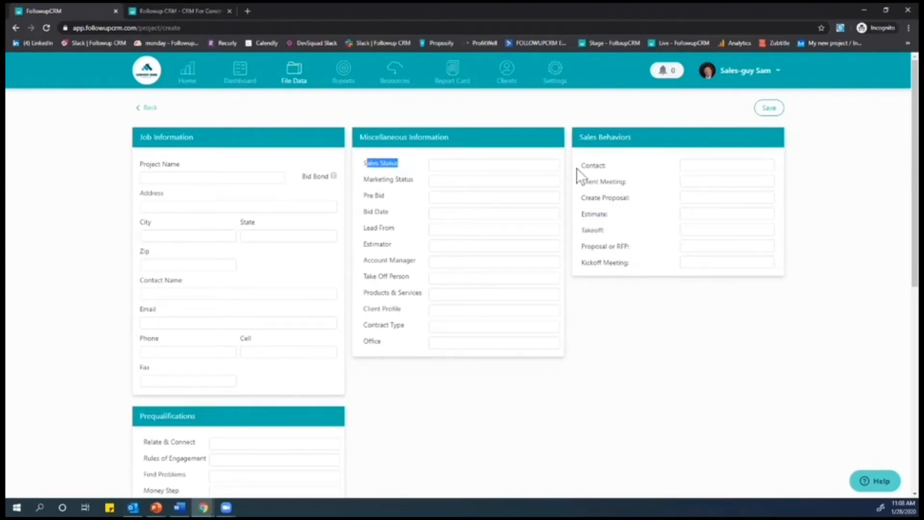
left_click(626, 182)
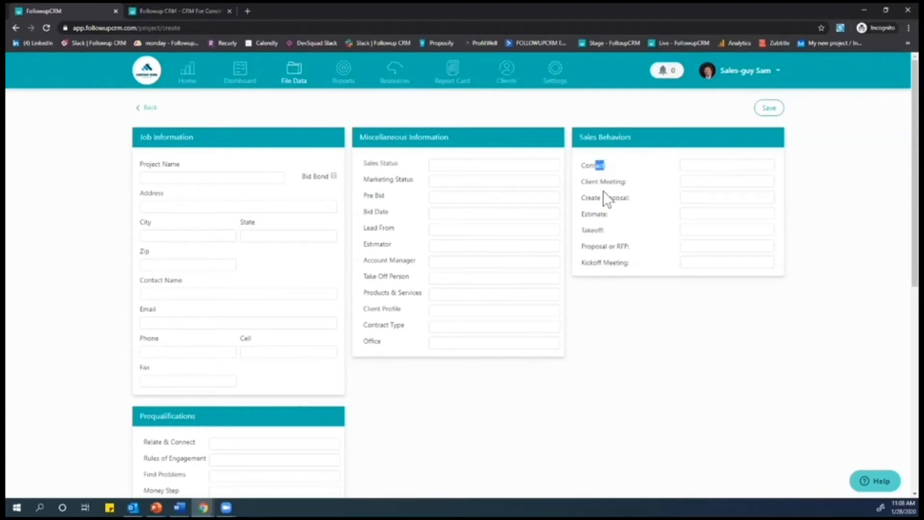
left_click(628, 180)
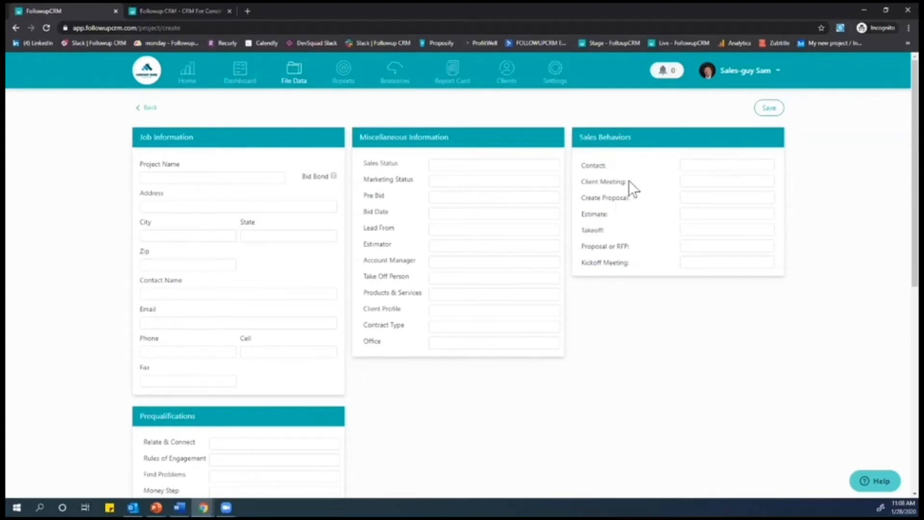
double_click(586, 214)
left_click(610, 181)
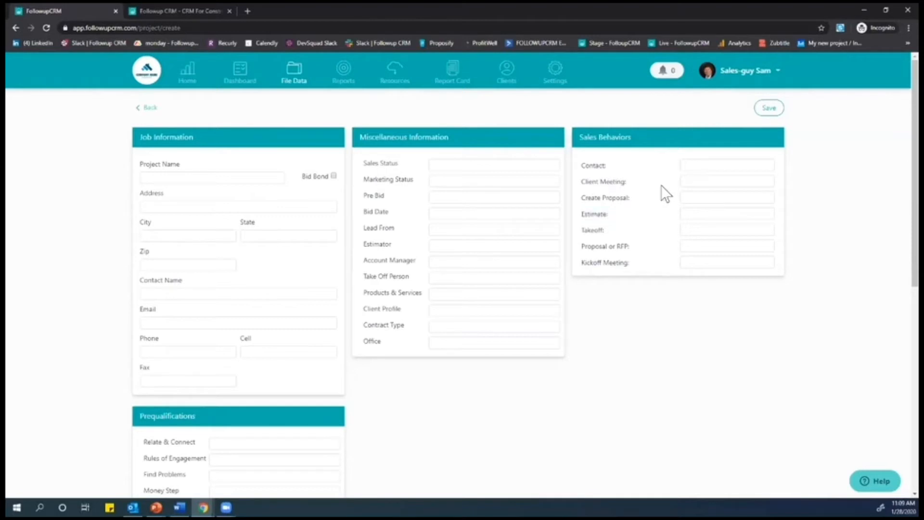
left_click(696, 183)
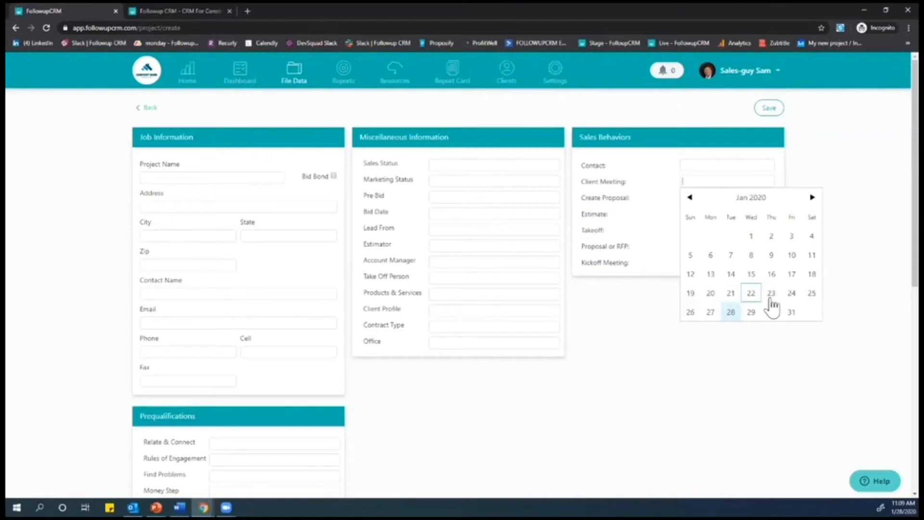
left_click(790, 314)
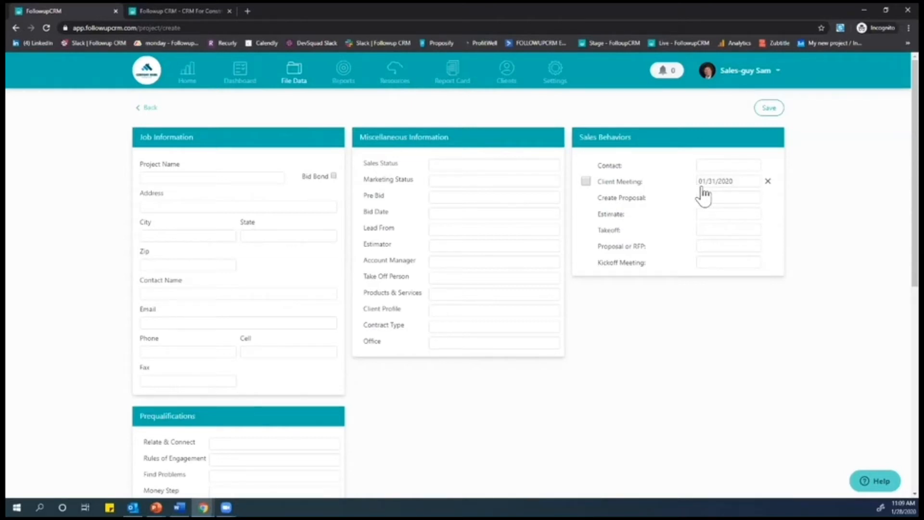
Review the Contact, Create Proposal and Estimate task lists on the sales dashboard
left_click(248, 82)
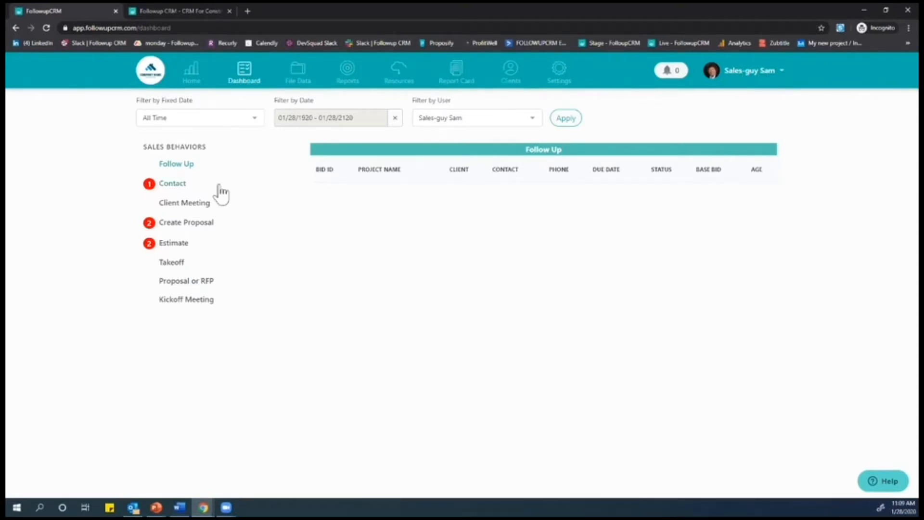
left_click(165, 187)
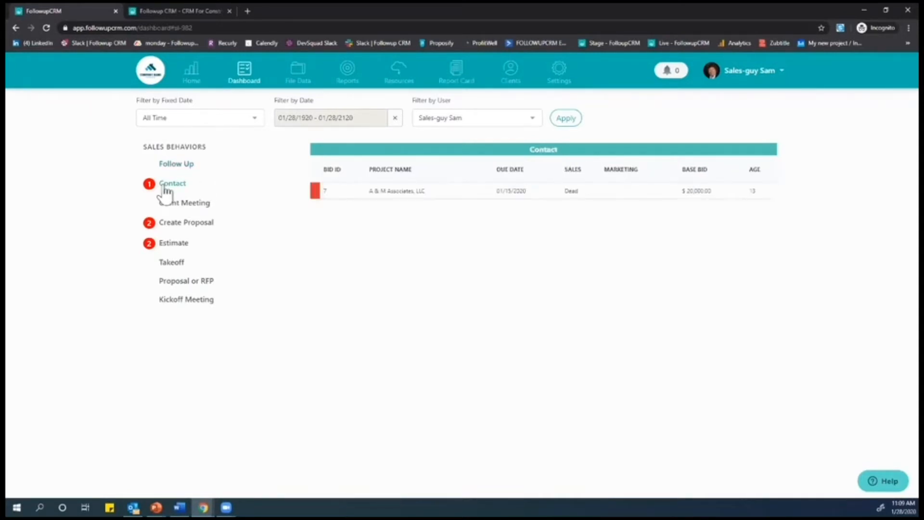
left_click(181, 233)
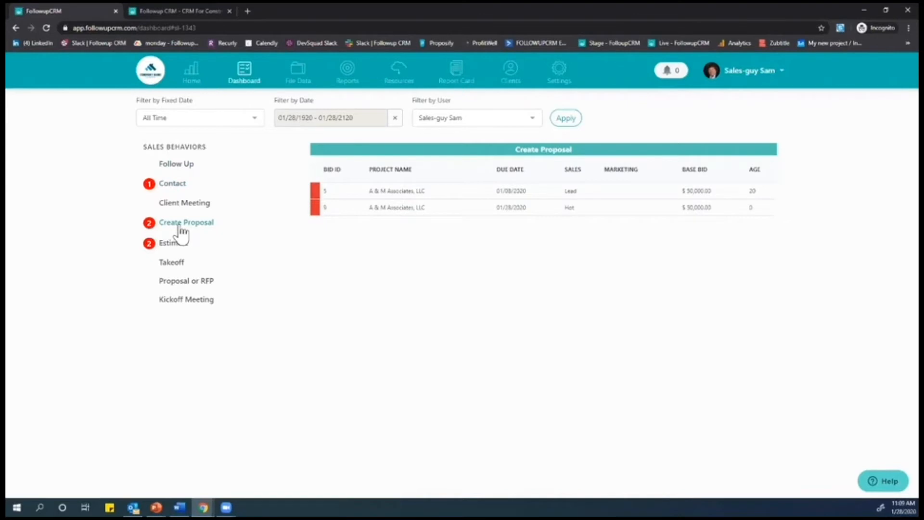
left_click(169, 250)
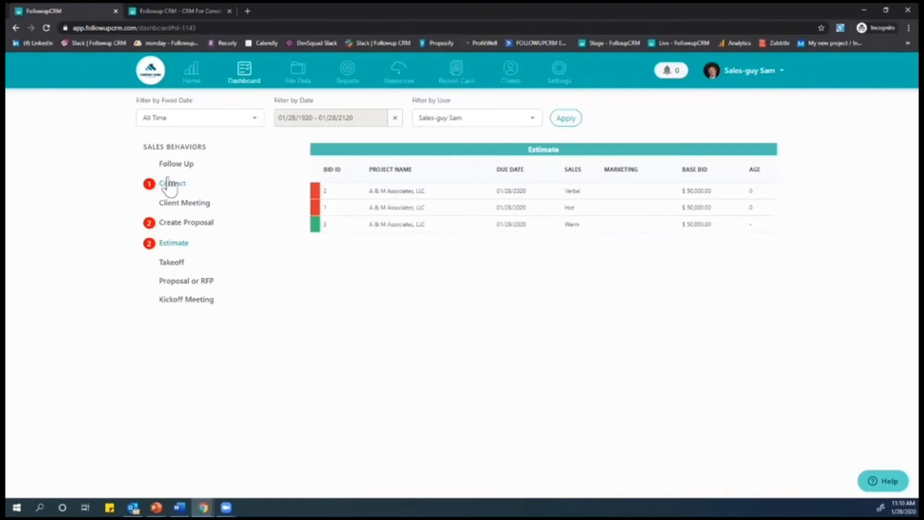
Open the first project in the Estimate list, mark its Estimate task as completed and schedule Proposal or RFP for 01/29/2020
left_click(415, 191)
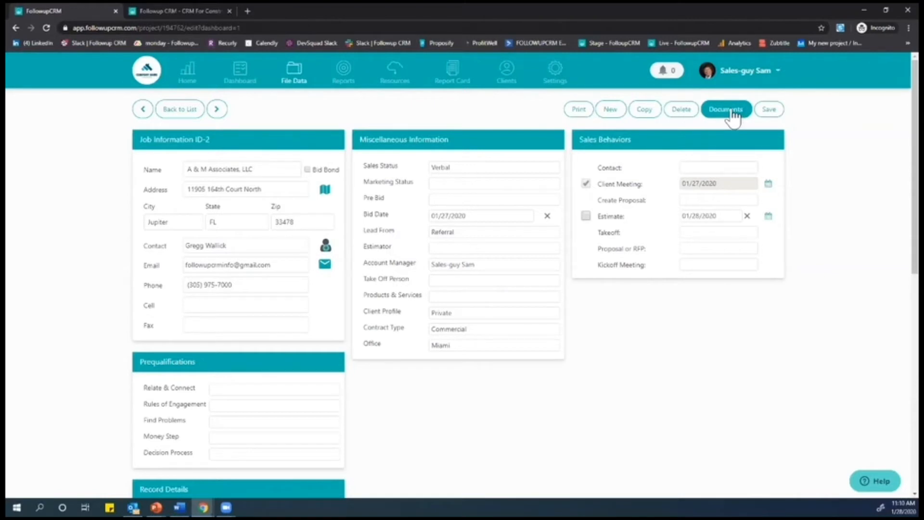
left_click(585, 215)
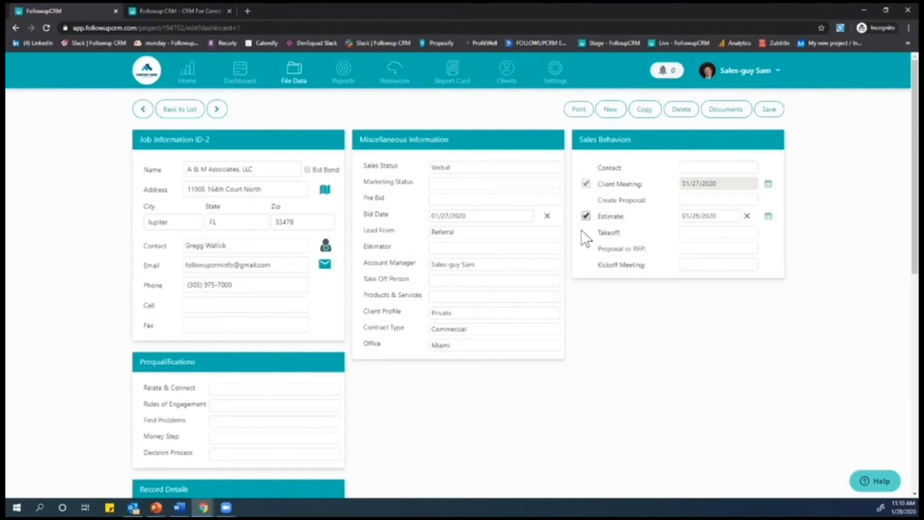
left_click(707, 250)
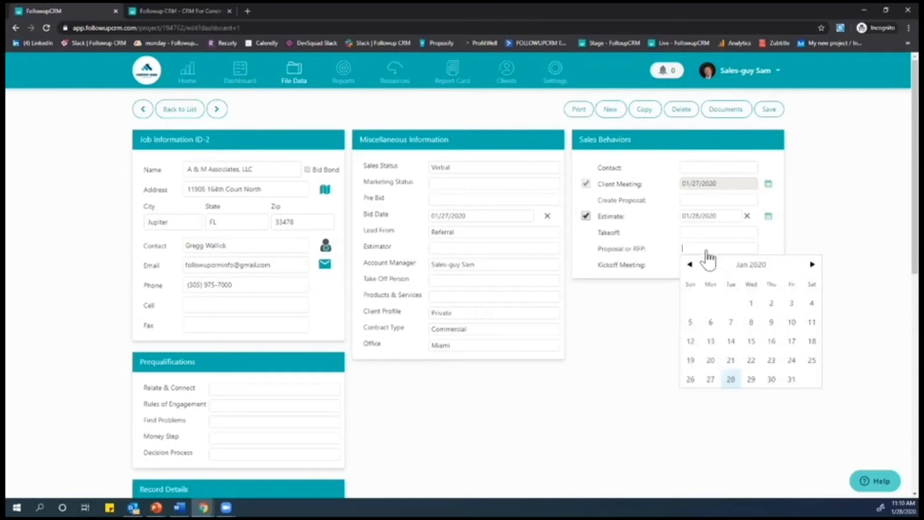
left_click(752, 380)
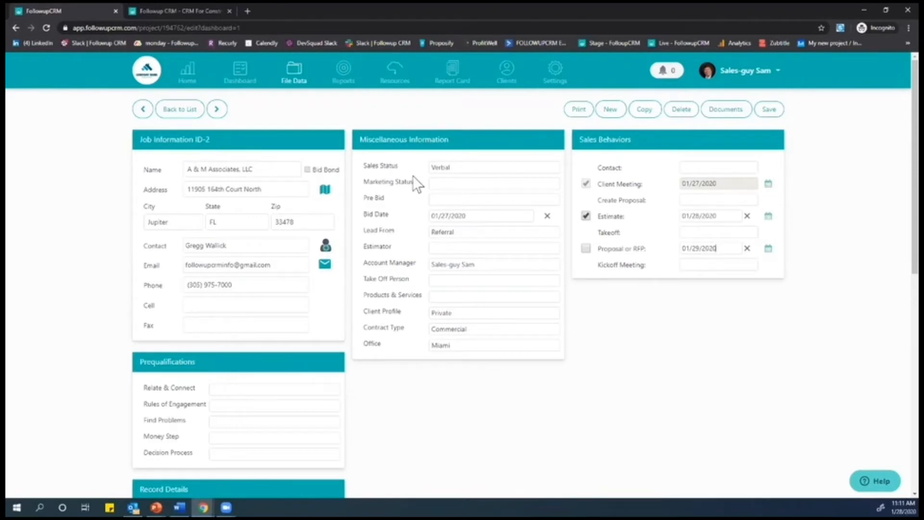
Assign the second named person in the Estimator choices as the project's estimator
left_click_drag(374, 165, 376, 165)
scroll(604, 315, "down", 3)
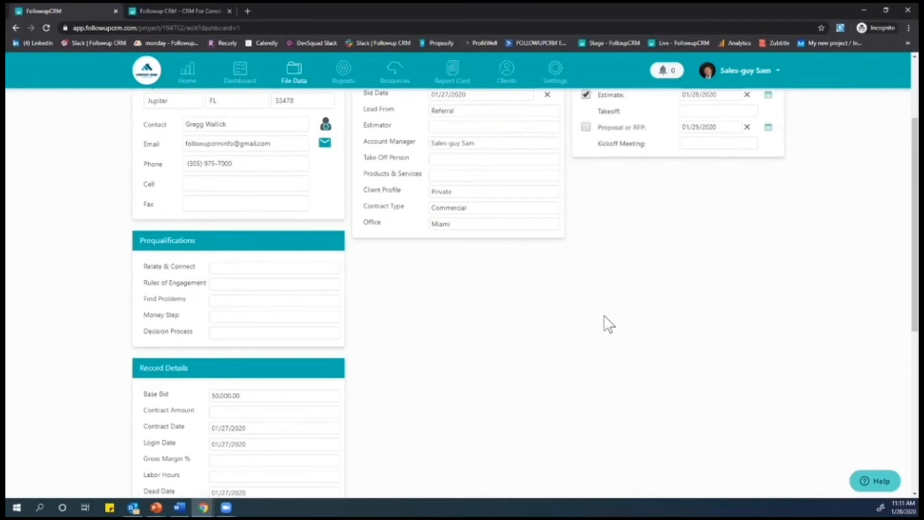
scroll(604, 316, "up", 3)
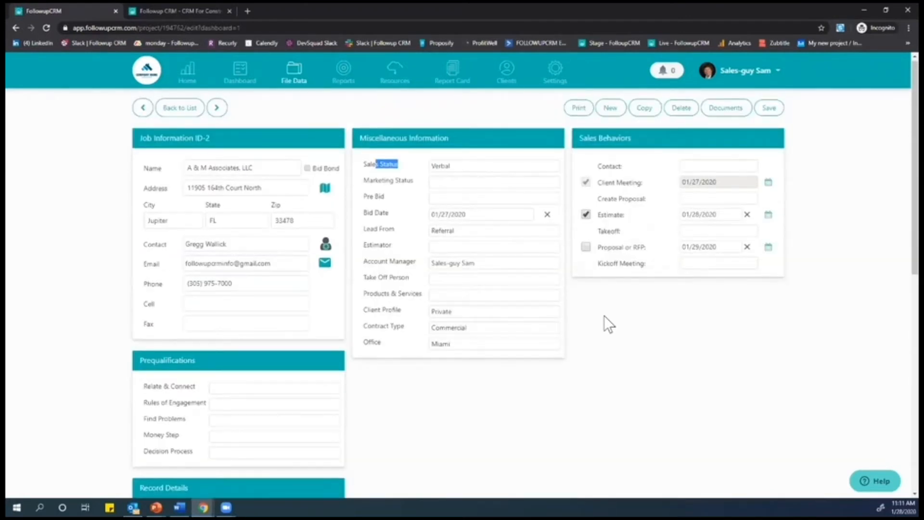
scroll(605, 316, "down", 1)
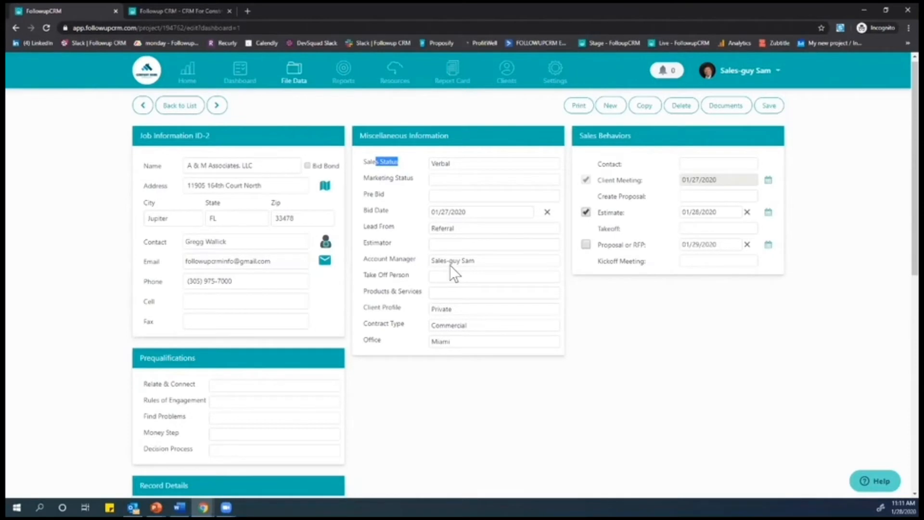
left_click(449, 244)
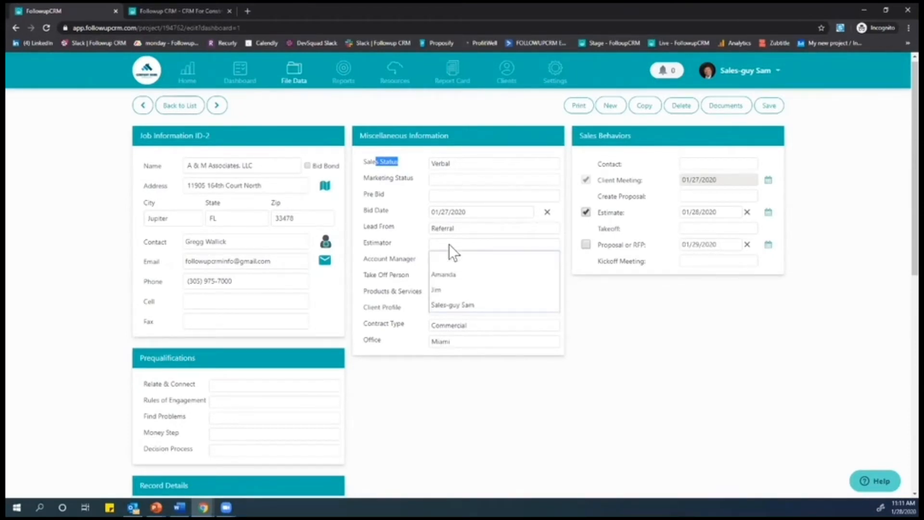
left_click(528, 287)
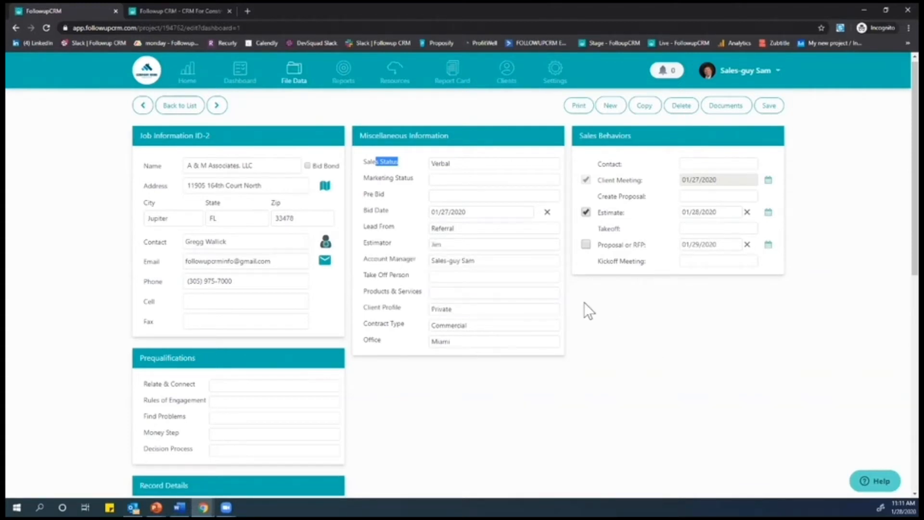
Add a general comment to the project that mentions its estimator and asks "can you deliver this estimate by tomorrow?"
scroll(584, 302, "down", 9)
scroll(585, 302, "down", 1)
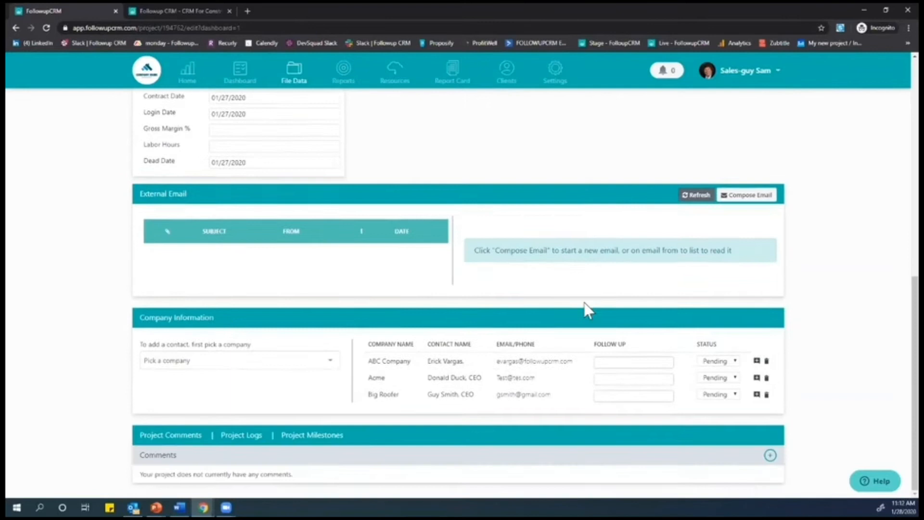
left_click(770, 457)
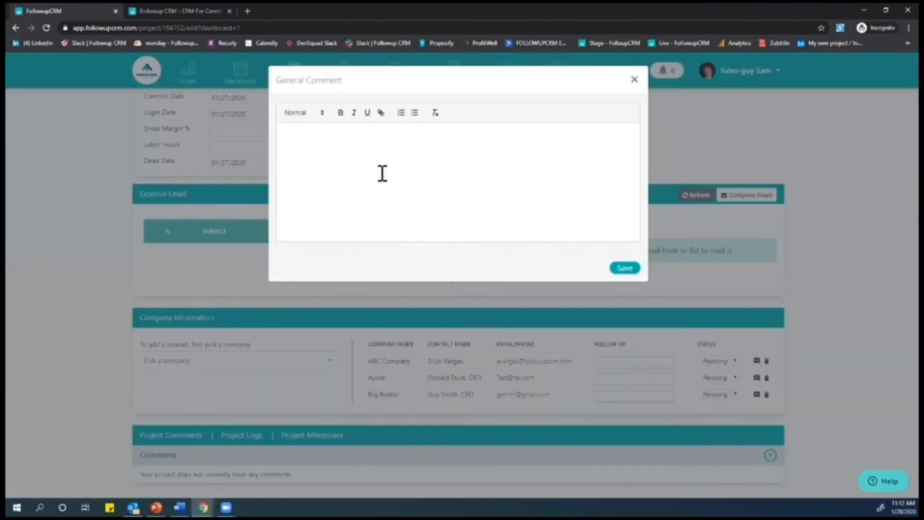
type("@")
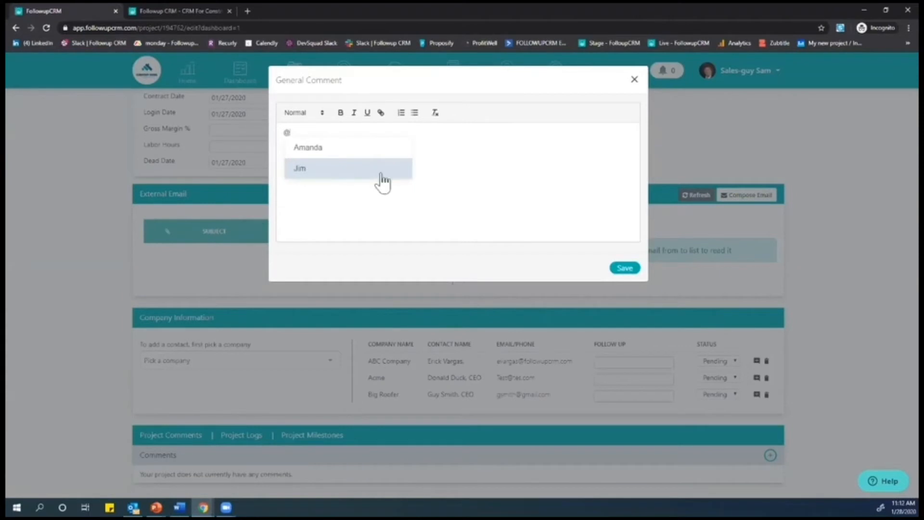
left_click(382, 172)
type("can you deliver this s")
type("stimate by ")
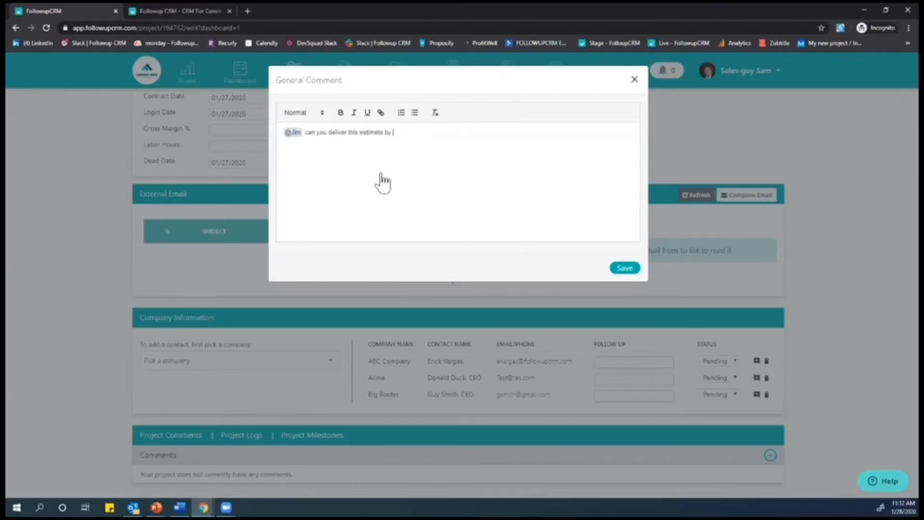
type("tomorrow?")
right_click(405, 131)
left_click(437, 138)
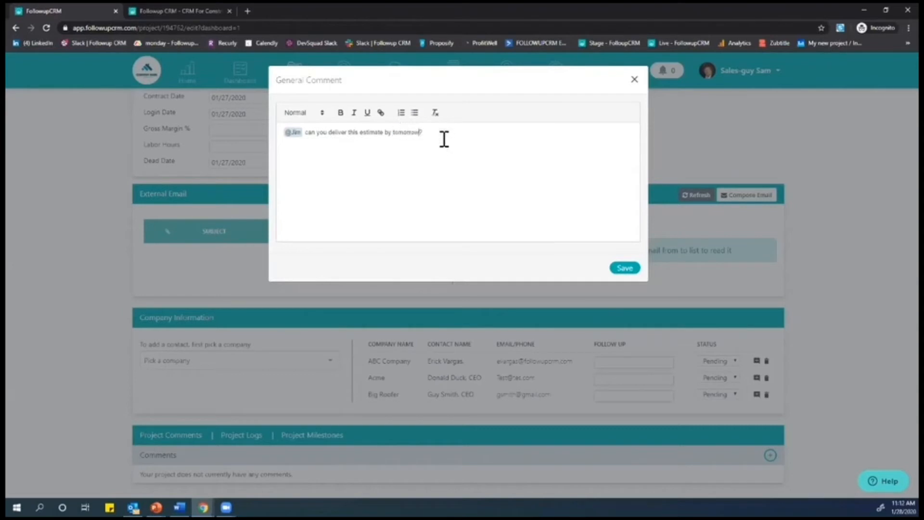
left_click(615, 269)
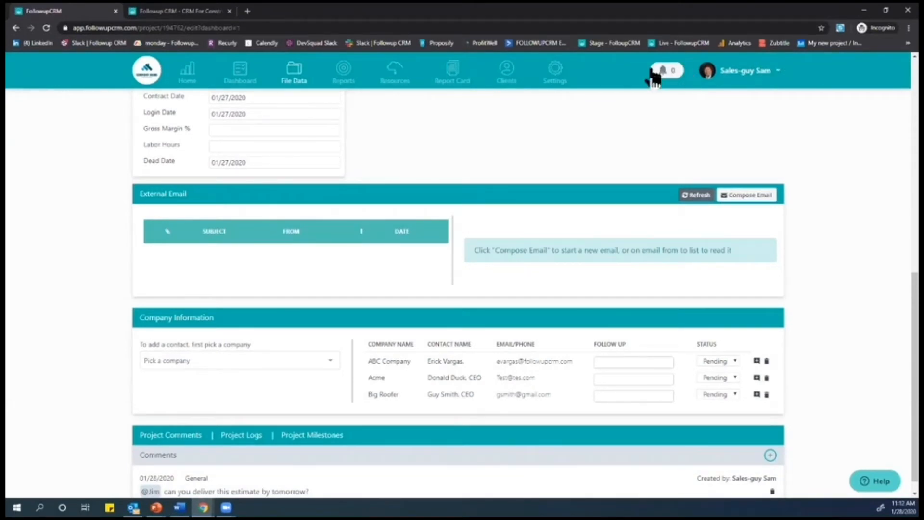
scroll(637, 205, "down", 1)
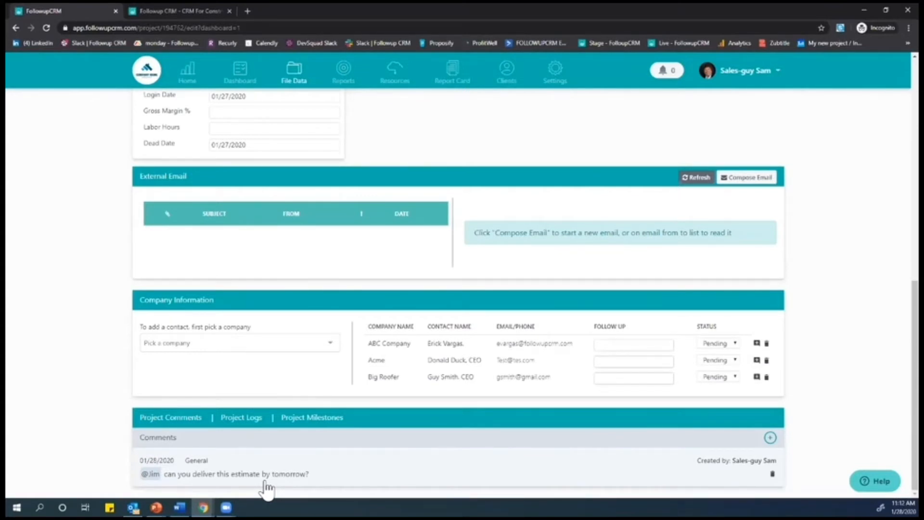
Open the ABC Company client record from the project's Company Information section
scroll(356, 432, "up", 10)
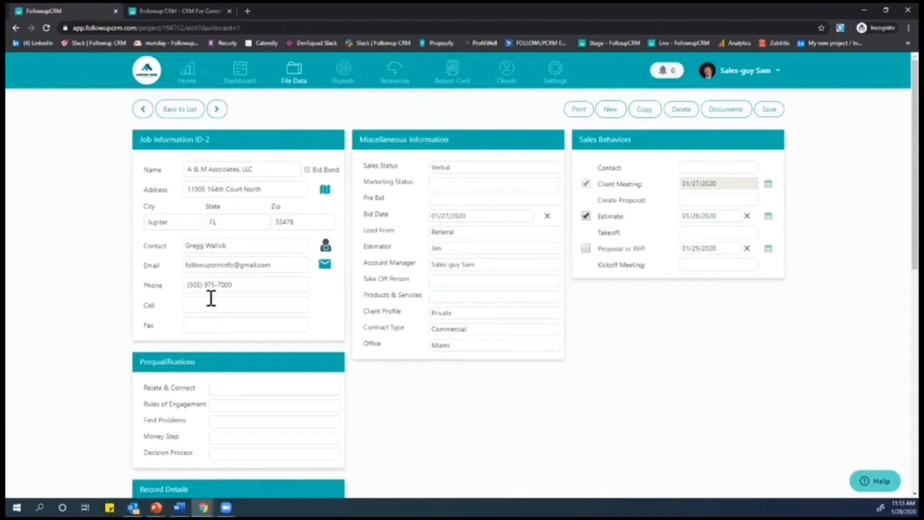
scroll(209, 313, "down", 5)
scroll(211, 298, "down", 4)
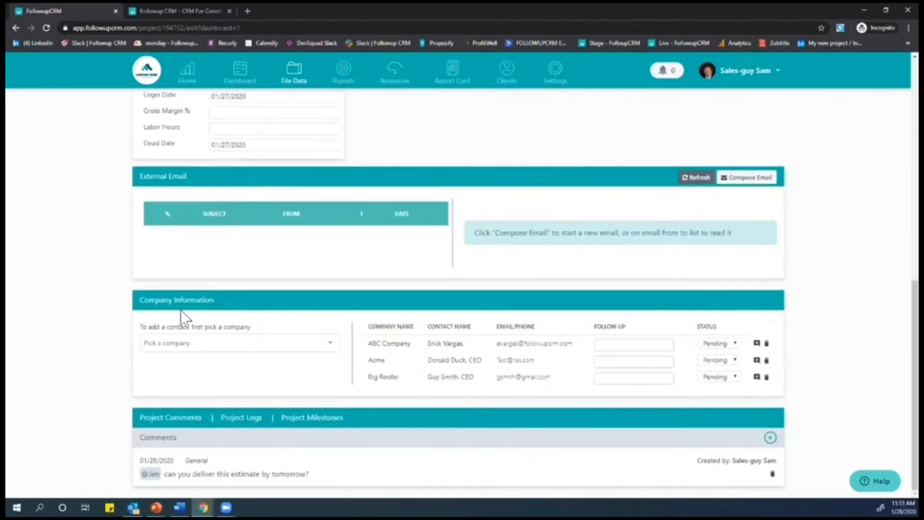
left_click_drag(140, 300, 208, 301)
left_click(276, 319)
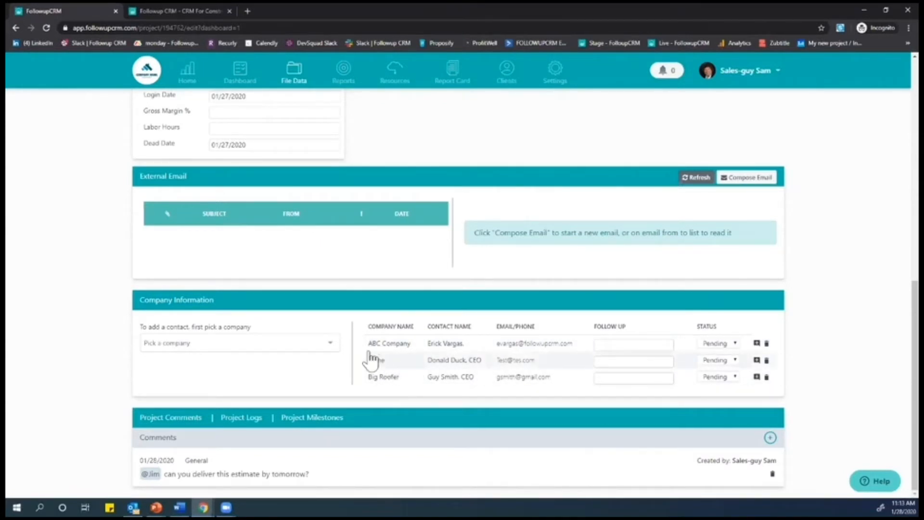
left_click(399, 344)
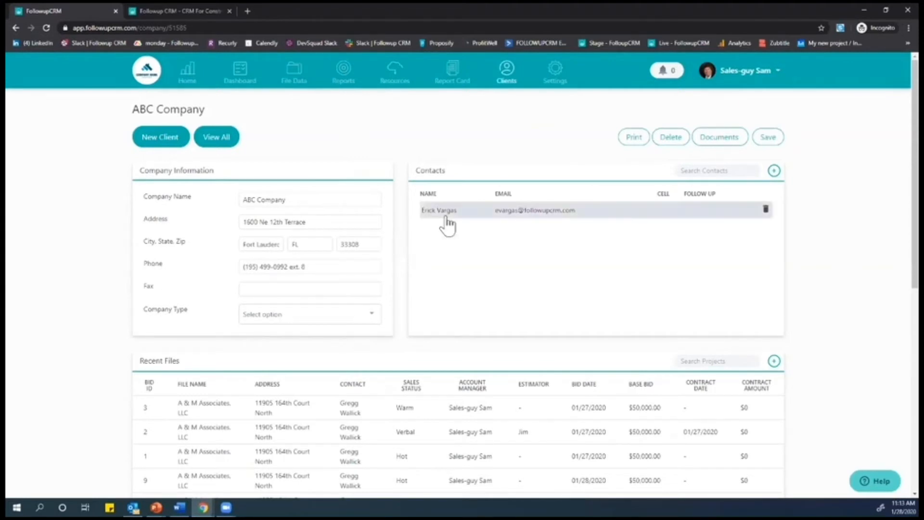
Examine ABC Company's contacts, recent files with their sales statuses, and company analytics
scroll(247, 431, "down", 4)
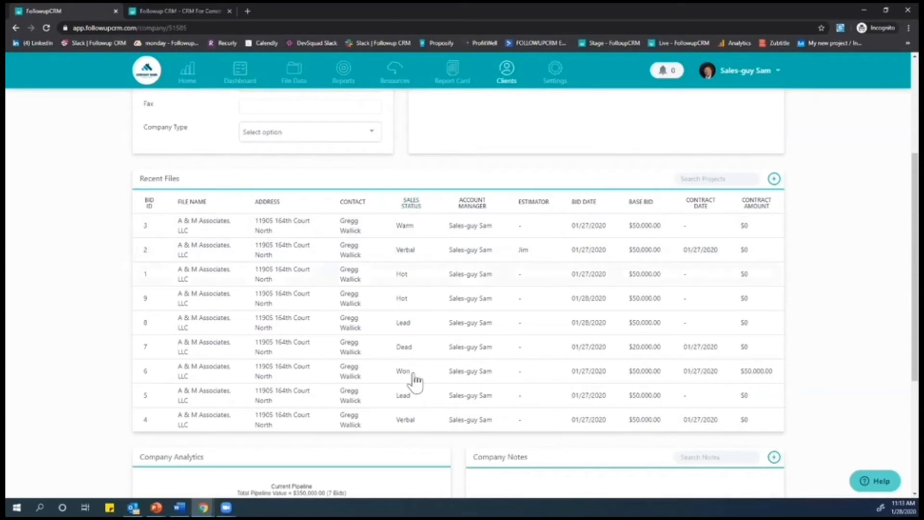
scroll(419, 428, "up", 3)
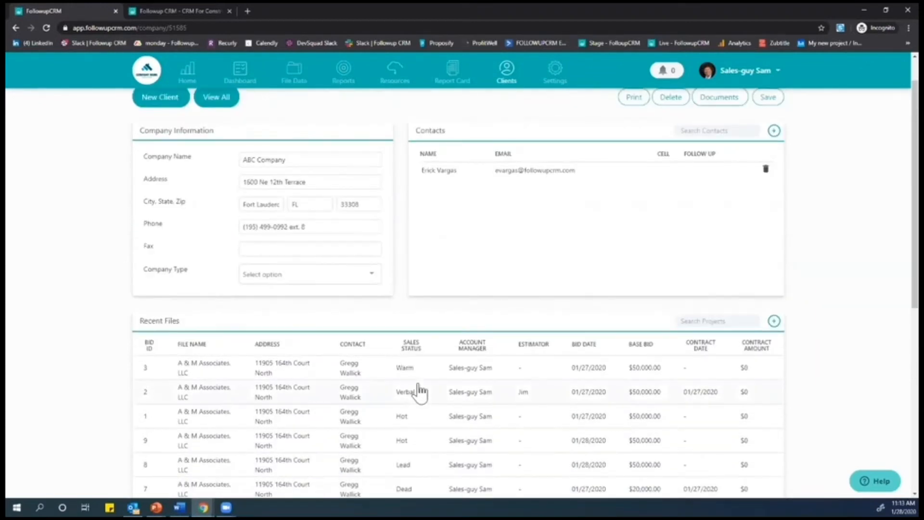
scroll(420, 391, "up", 1)
scroll(419, 390, "down", 6)
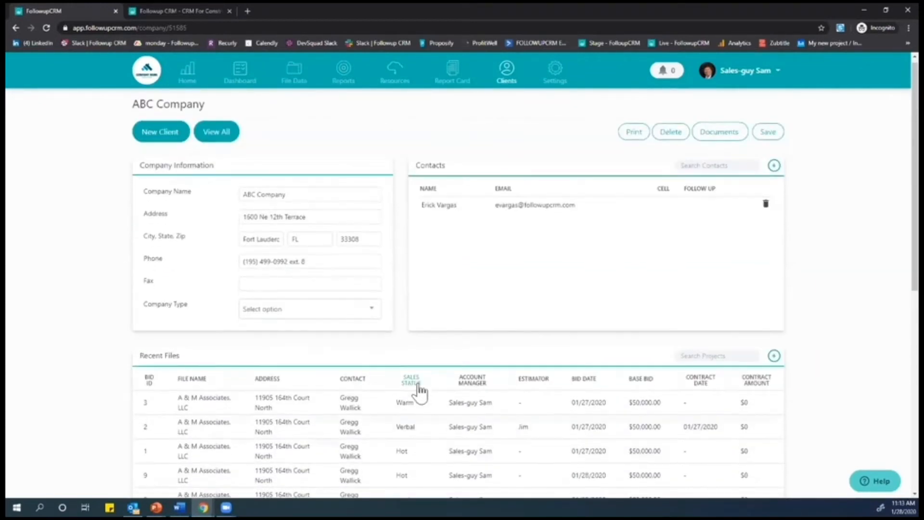
scroll(376, 354, "down", 2)
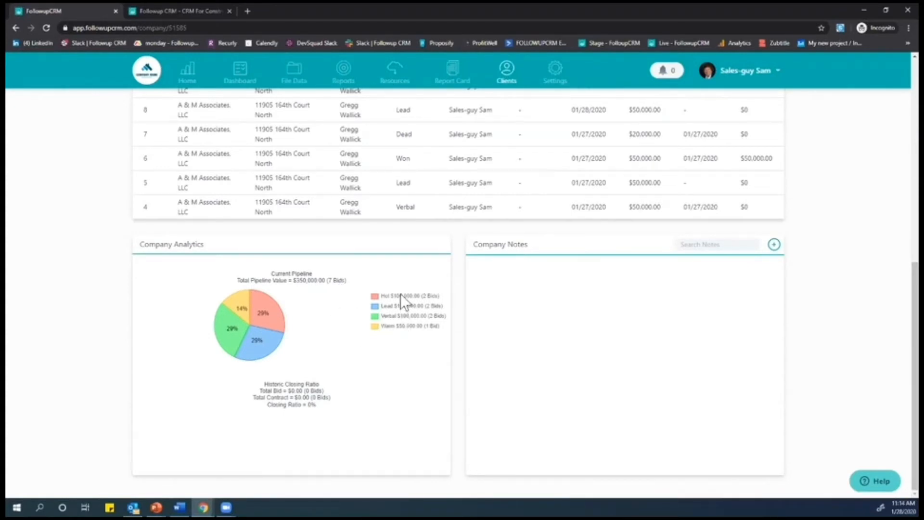
scroll(481, 217, "up", 10)
scroll(427, 227, "down", 5)
scroll(549, 139, "up", 4)
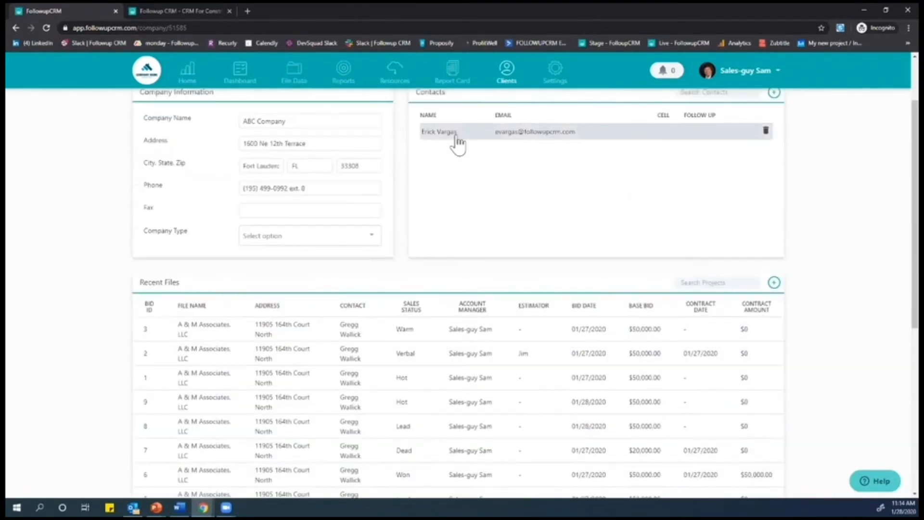
scroll(457, 142, "down", 6)
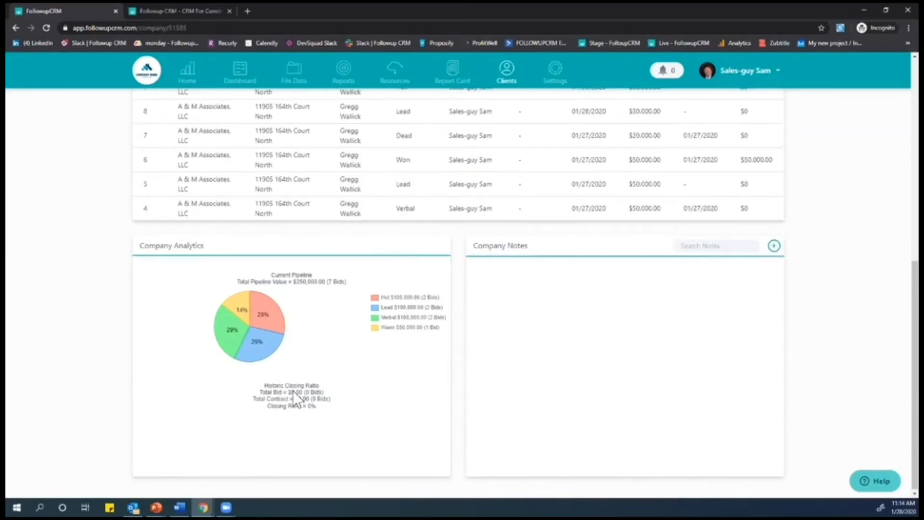
scroll(292, 391, "up", 1)
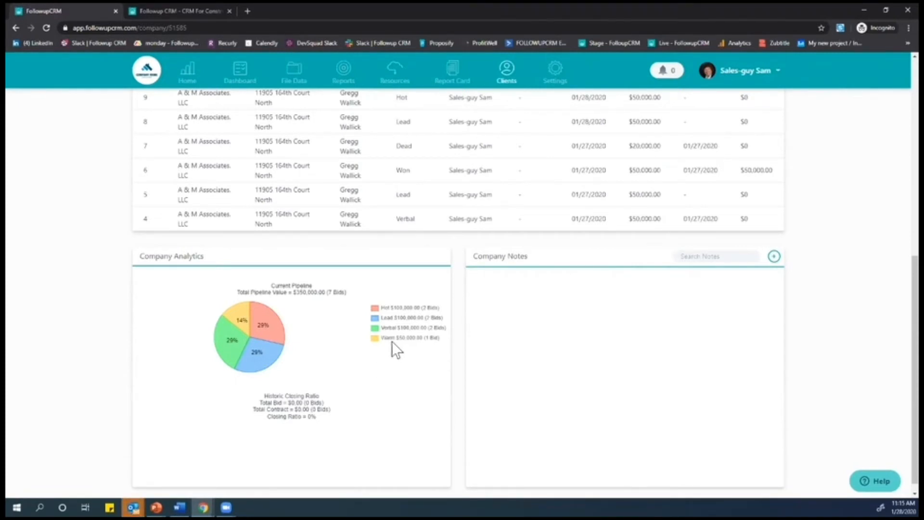
scroll(392, 342, "up", 8)
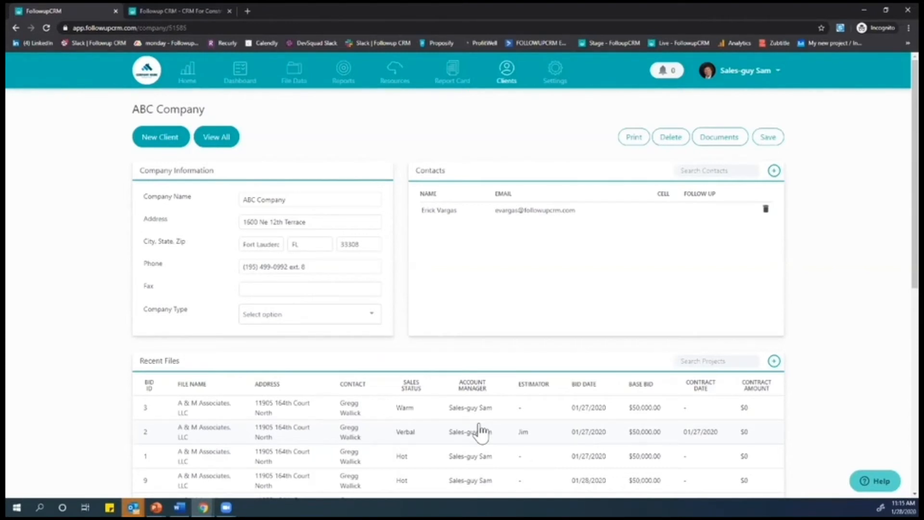
Open the home charts and filter them by the Fort Lauderdale office
left_click(192, 85)
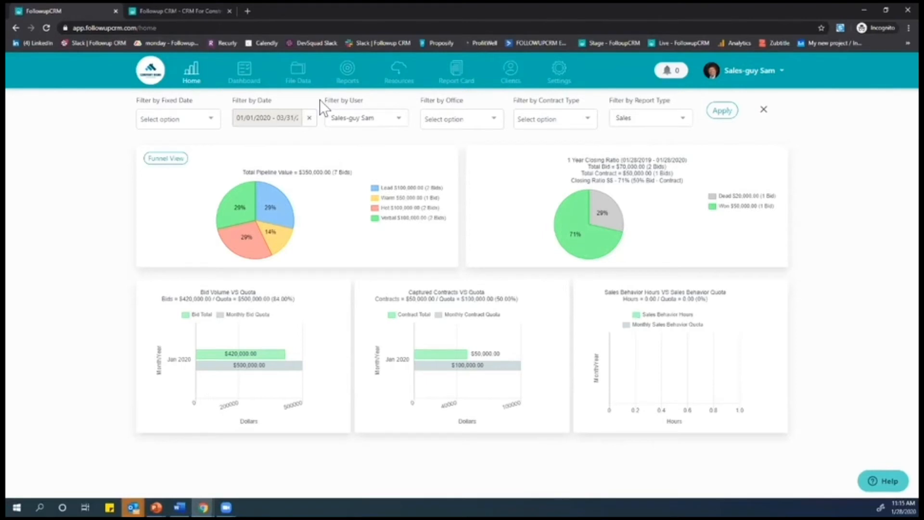
left_click(358, 118)
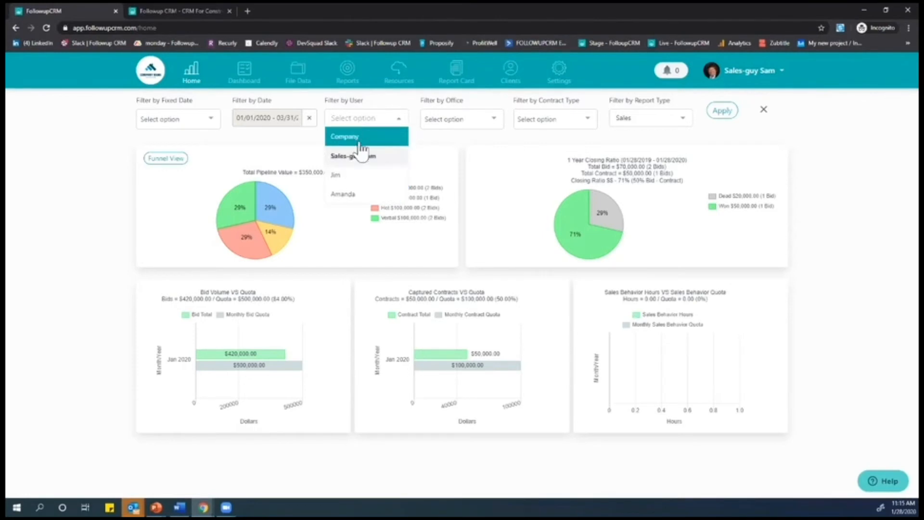
key("Return")
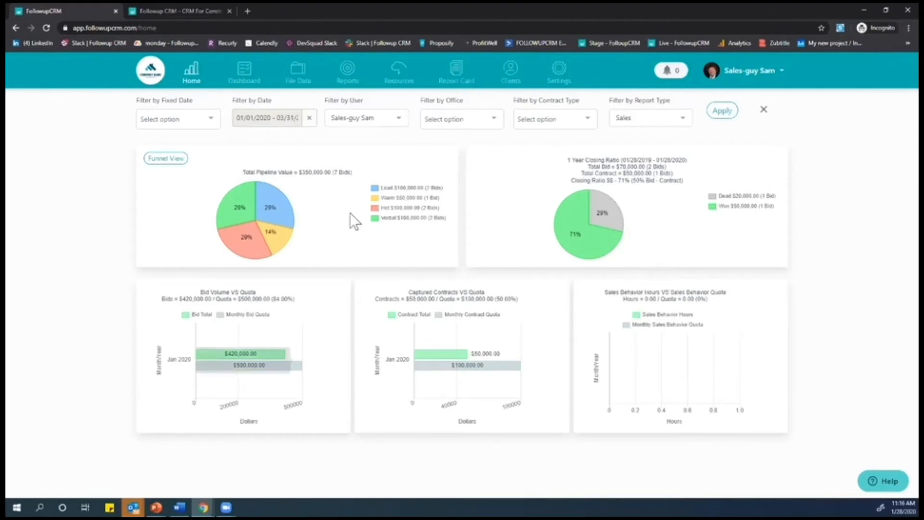
left_click(468, 120)
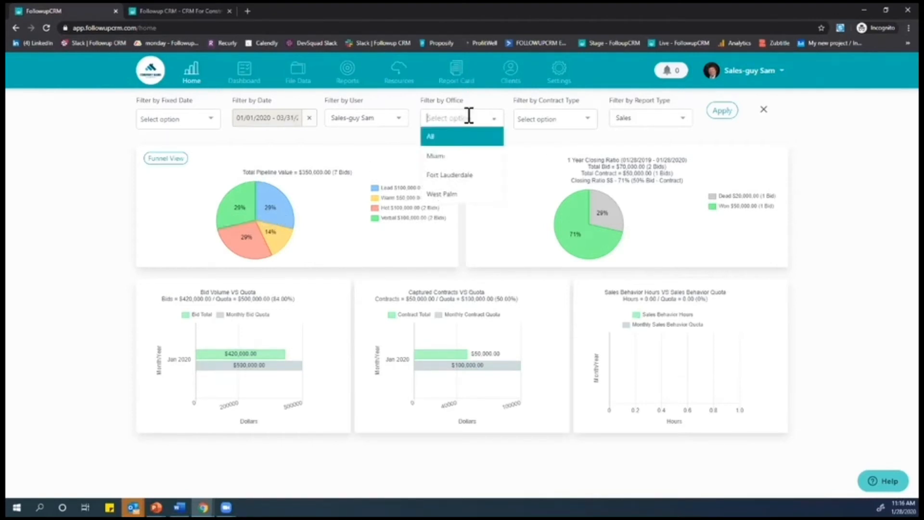
left_click(450, 174)
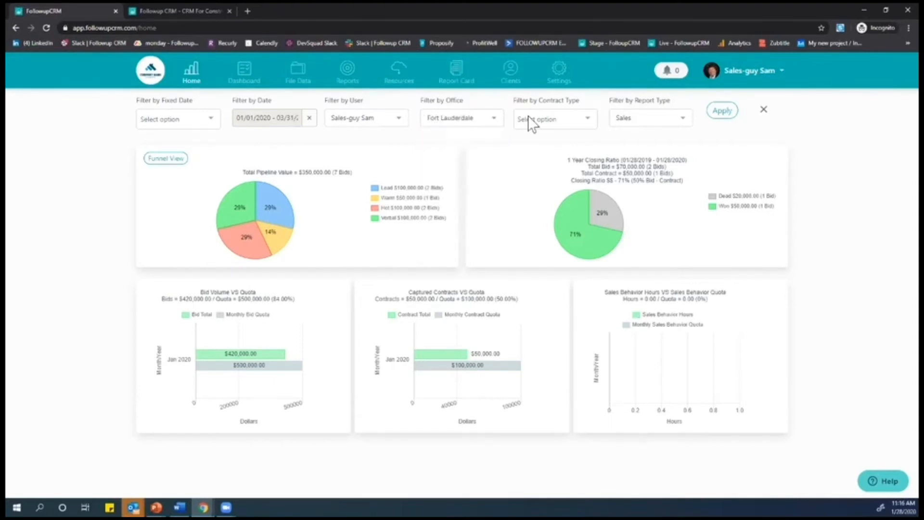
left_click(717, 114)
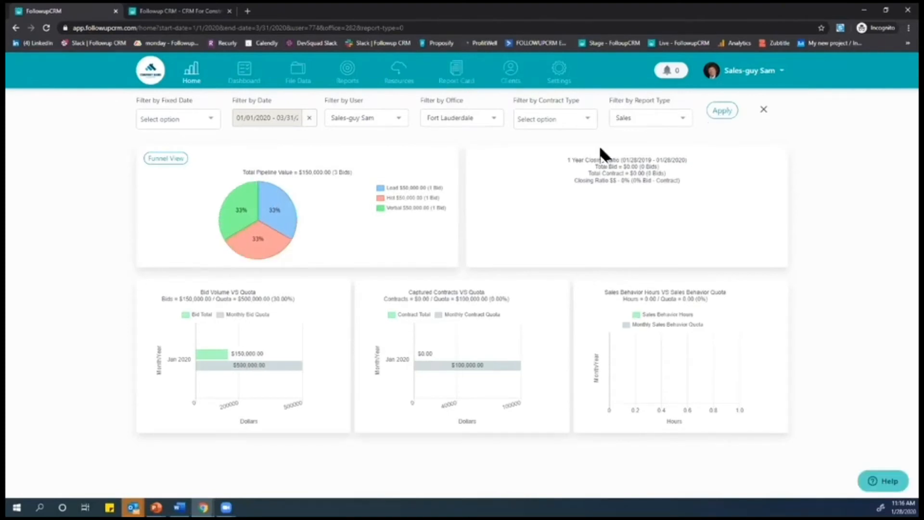
Reset the office filter to All and reapply it to the home charts
left_click(571, 120)
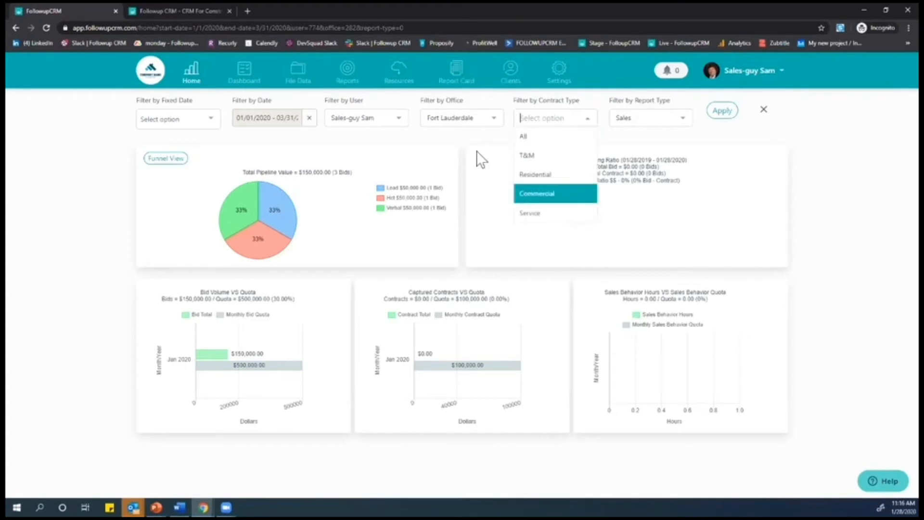
left_click(484, 131)
left_click(489, 122)
left_click(462, 135)
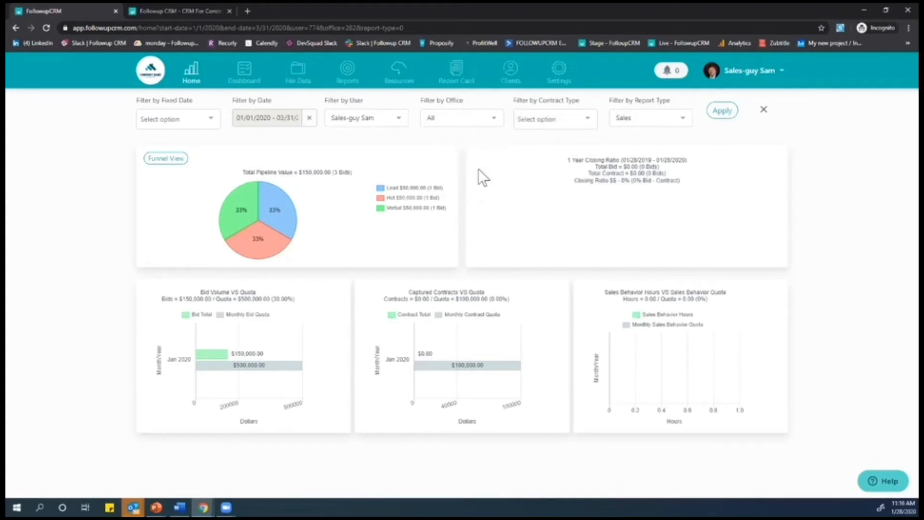
left_click(722, 116)
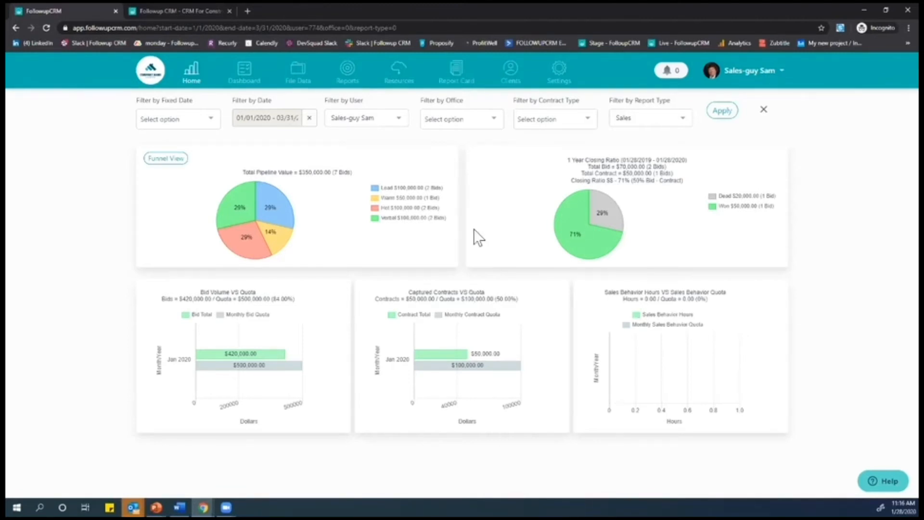
Generate the Foundation Jobs report with all listed jobs selected
left_click(346, 74)
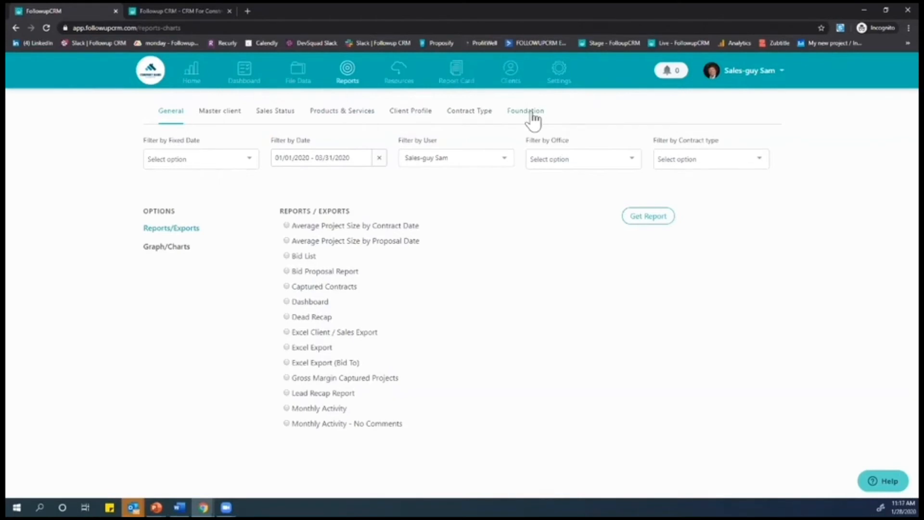
left_click(531, 114)
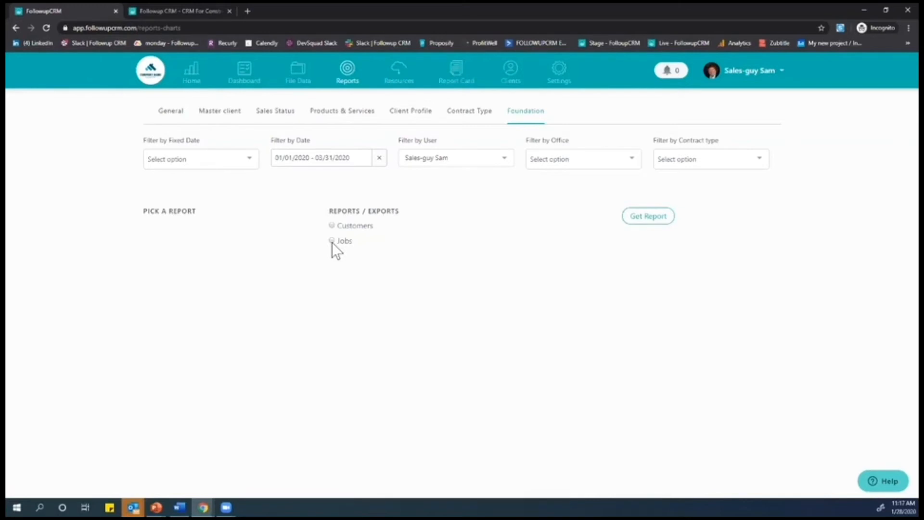
left_click(331, 241)
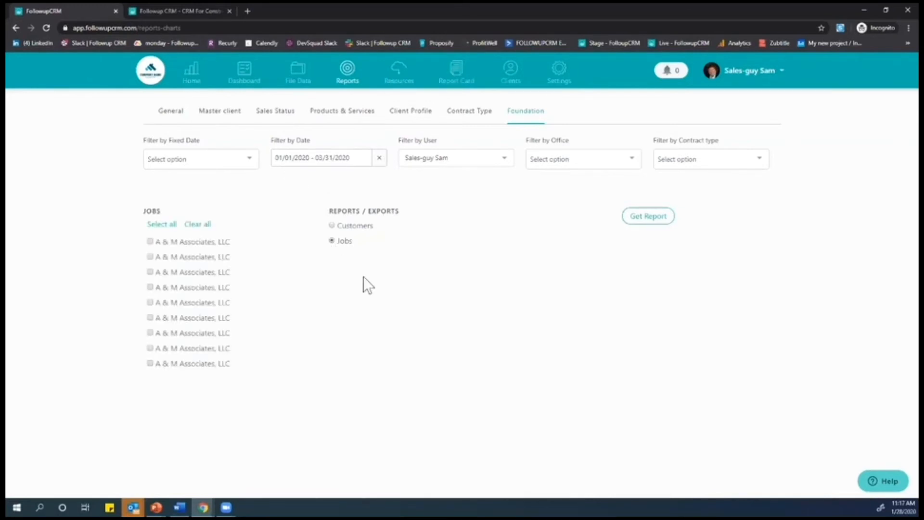
left_click(155, 226)
left_click(649, 217)
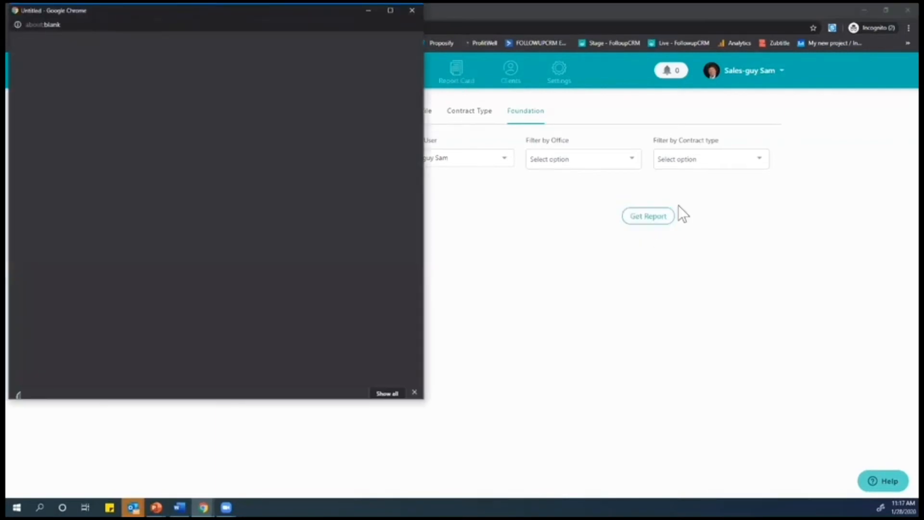
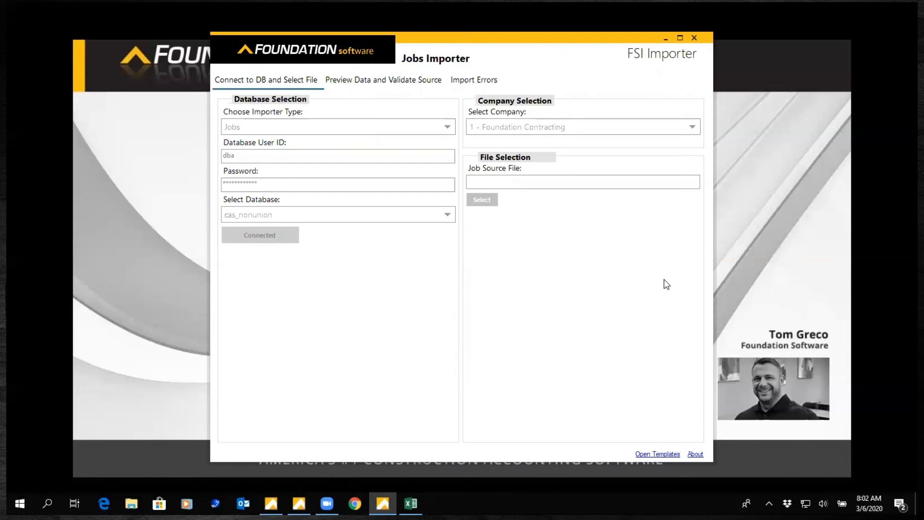
Load Foundation Job Import Follow Up CRM.txt from the Desktop as the job source file and proceed to its preview and validation
left_click(668, 185)
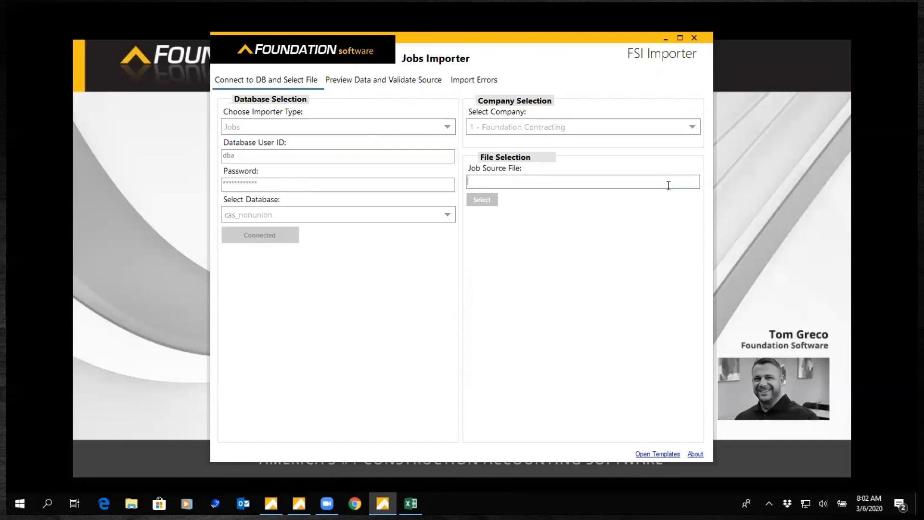
left_click(487, 199)
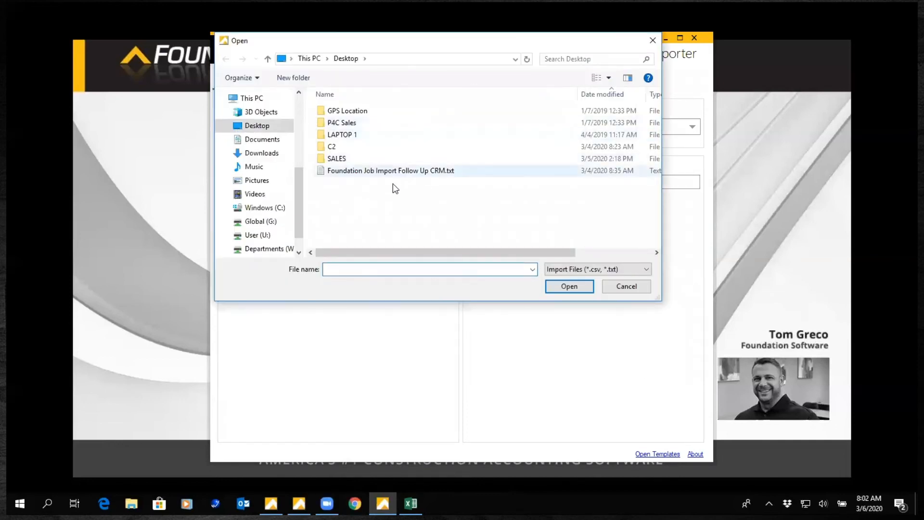
double_click(394, 171)
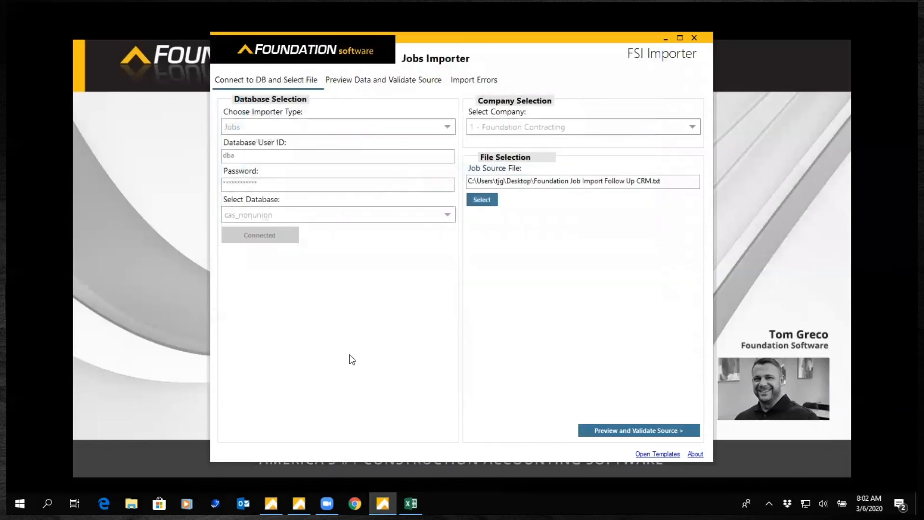
left_click(633, 428)
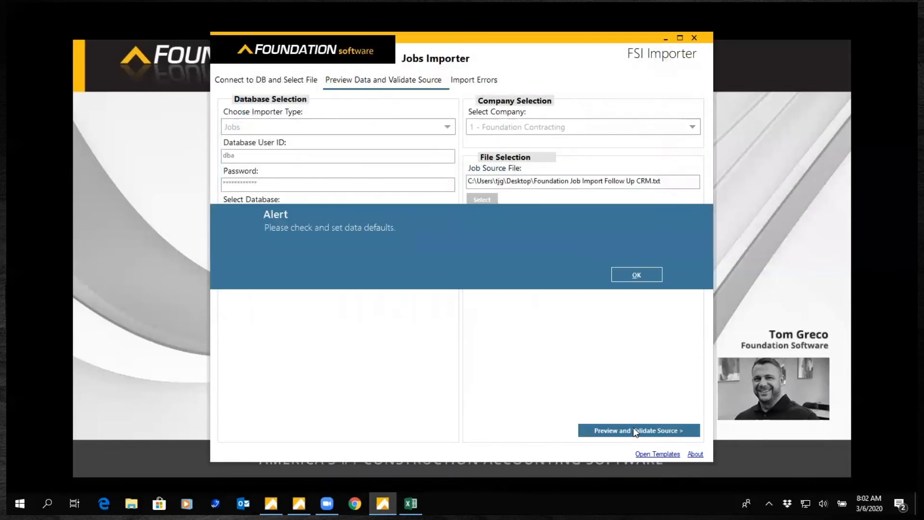
Mark Certified Payroll in the job defaults and save, overwriting the existing defaults
left_click(636, 276)
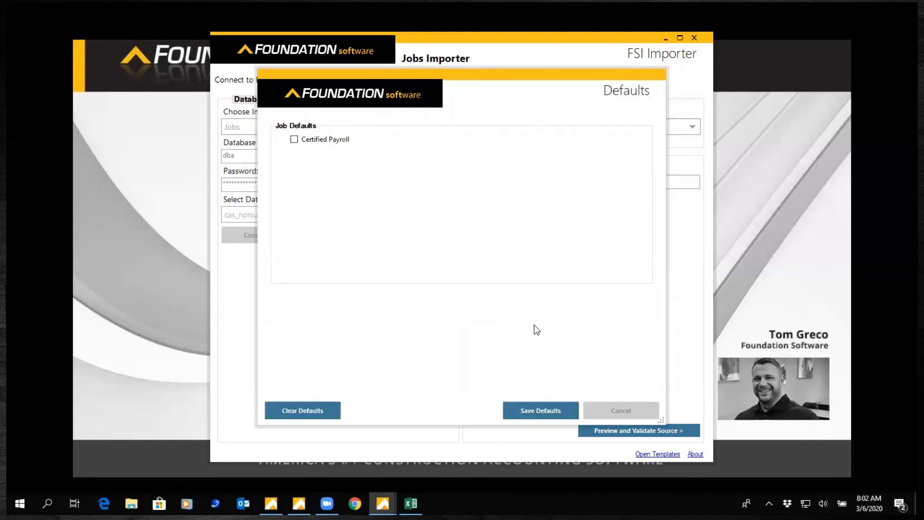
left_click(294, 139)
left_click(536, 410)
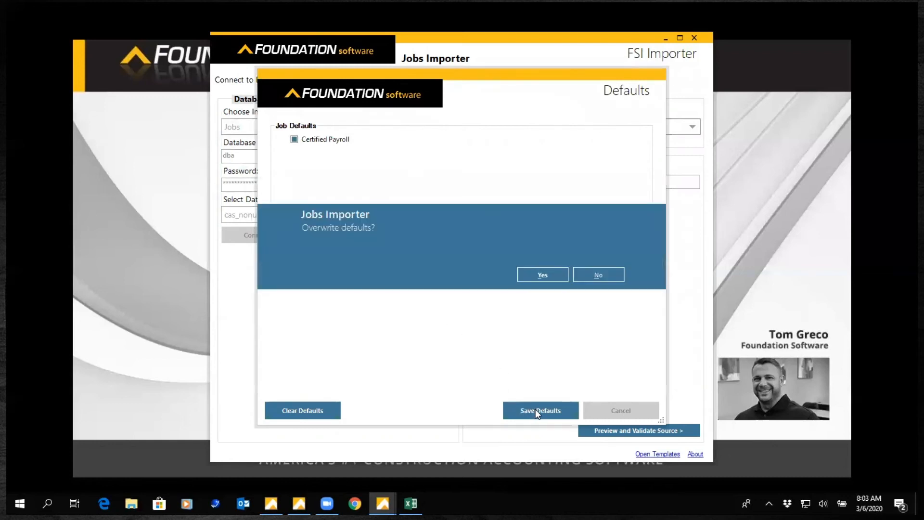
left_click(556, 277)
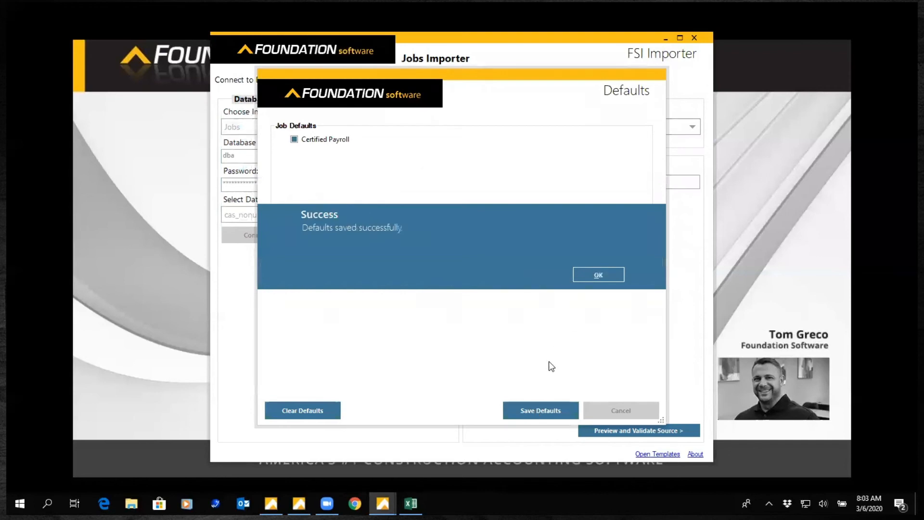
left_click(595, 275)
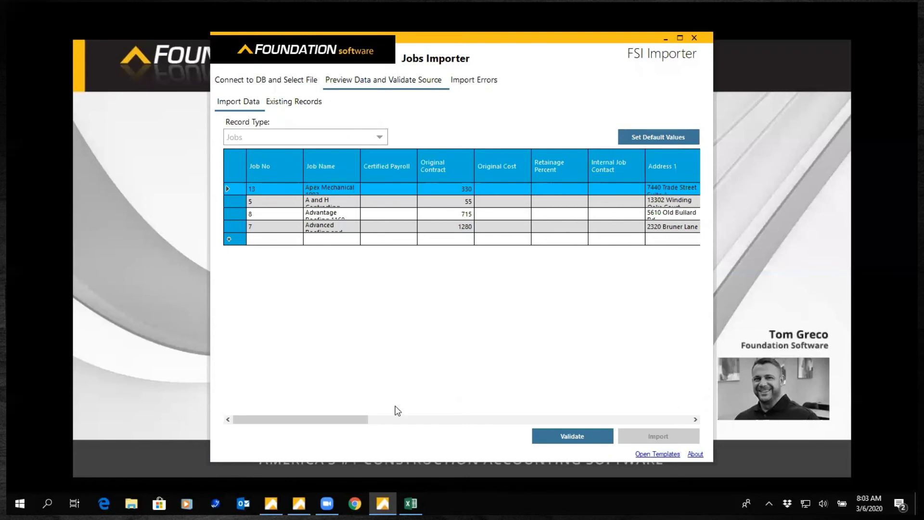
Validate the previewed job records, import them into the Foundation Contracting database, and close the importer
left_click_drag(335, 423, 306, 425)
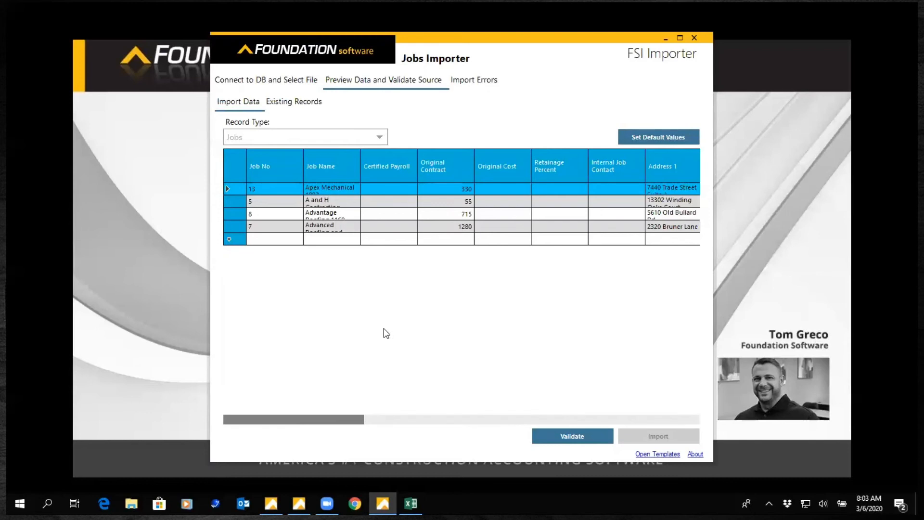
left_click(570, 435)
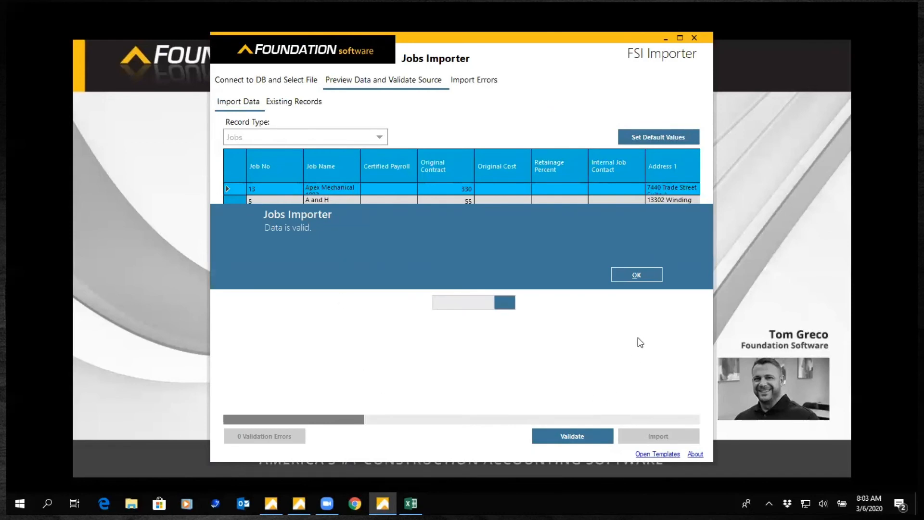
left_click(636, 278)
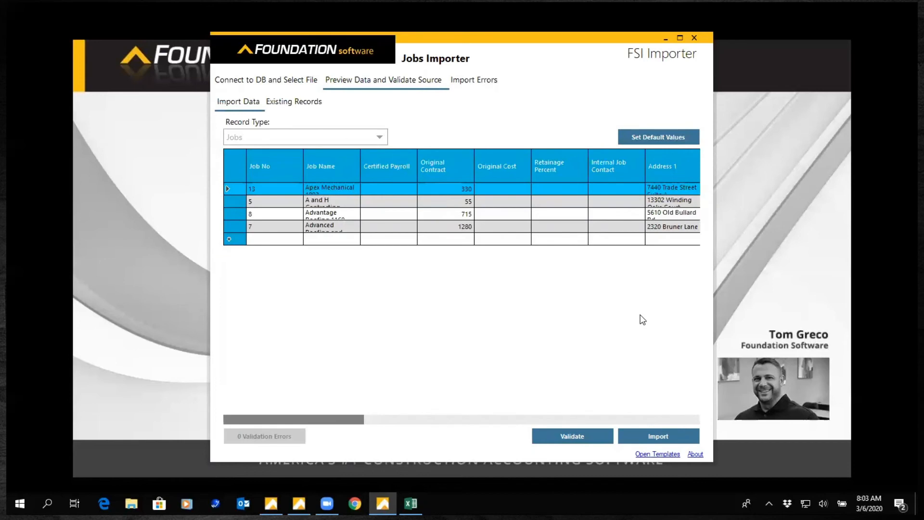
left_click(570, 439)
left_click(636, 277)
left_click(657, 433)
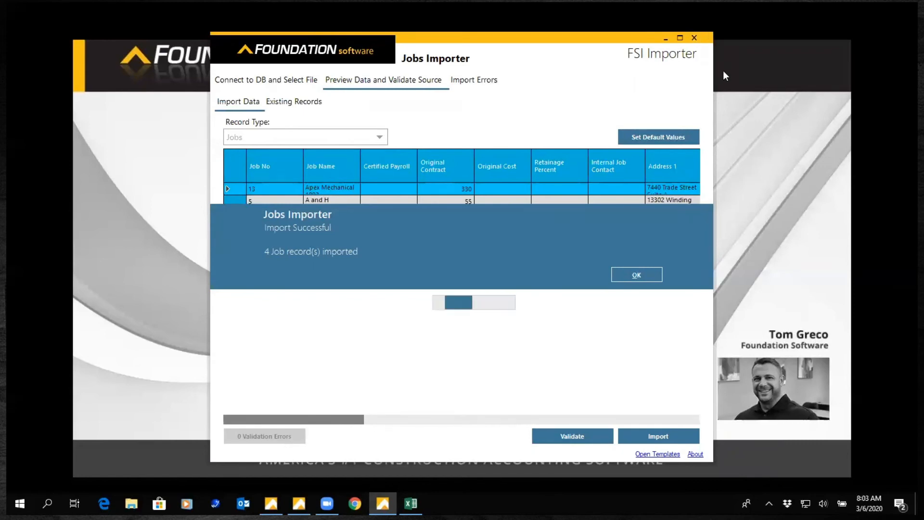
left_click(694, 38)
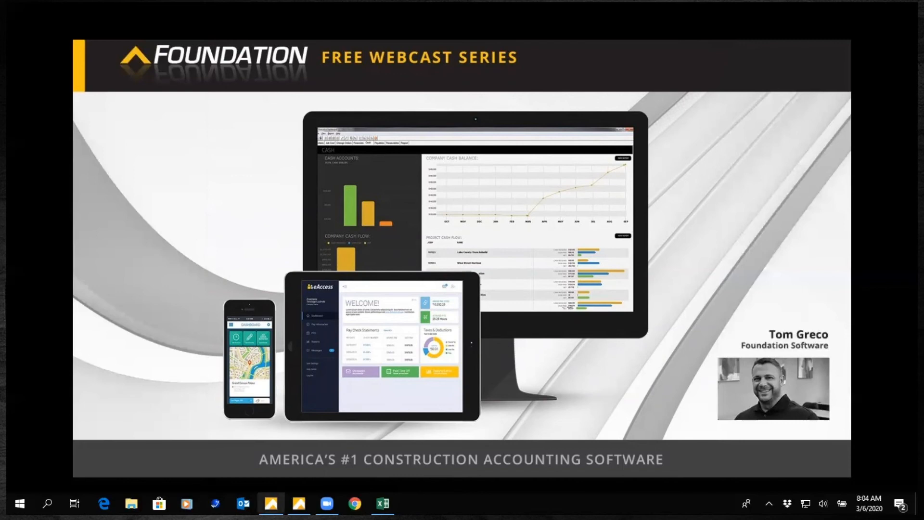
Switch to Foundation's Executive Dashboard and drill from the contract totals into the Midwest Turnpike job summary
left_click(271, 503)
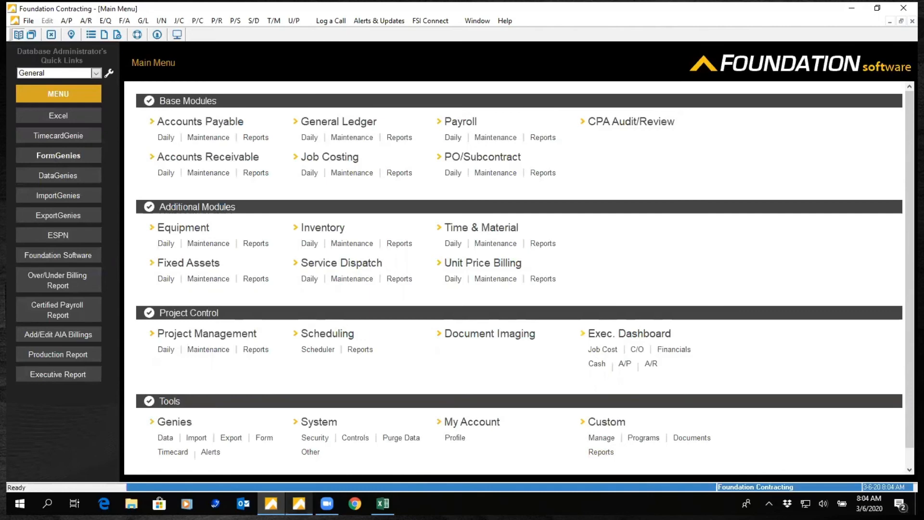
left_click(298, 503)
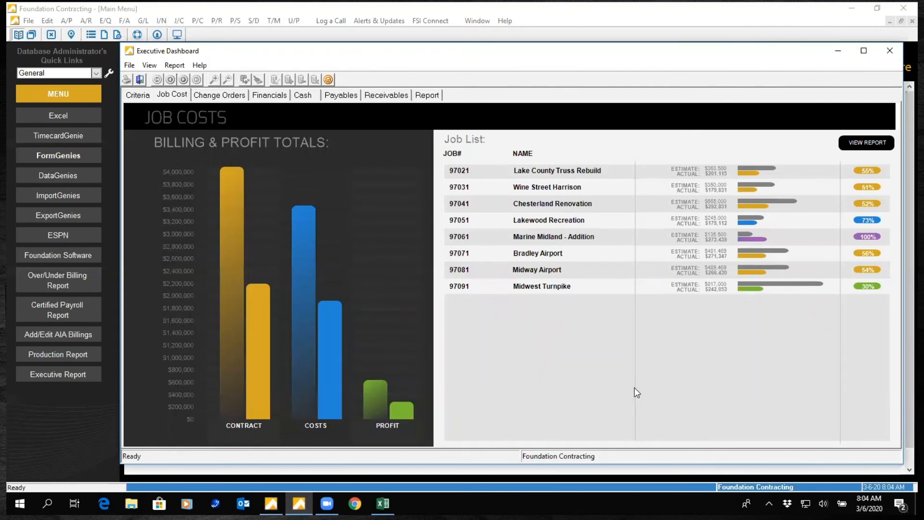
left_click(229, 224)
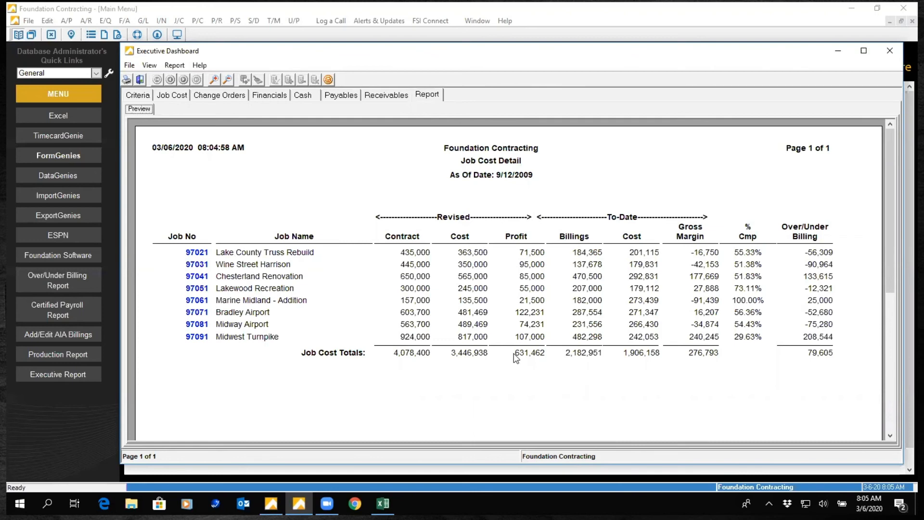
left_click(198, 337)
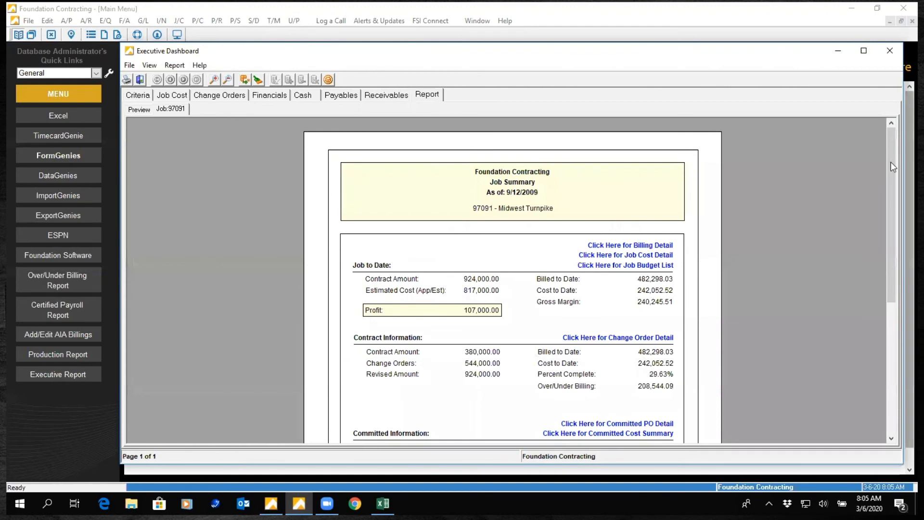
left_click_drag(894, 158, 894, 184)
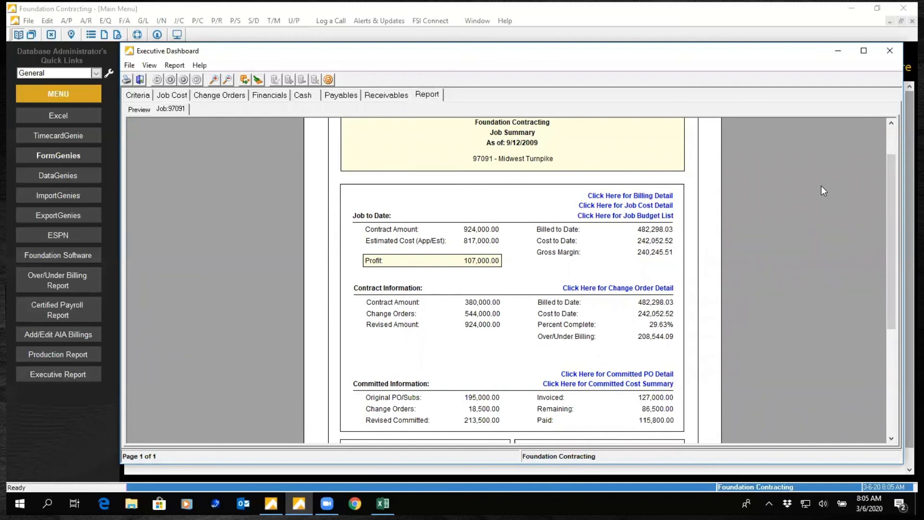
Drill through Midwest Turnpike's job cost detail to the Labor history of the Earth Work cost code, and minimize the dashboard
left_click(647, 206)
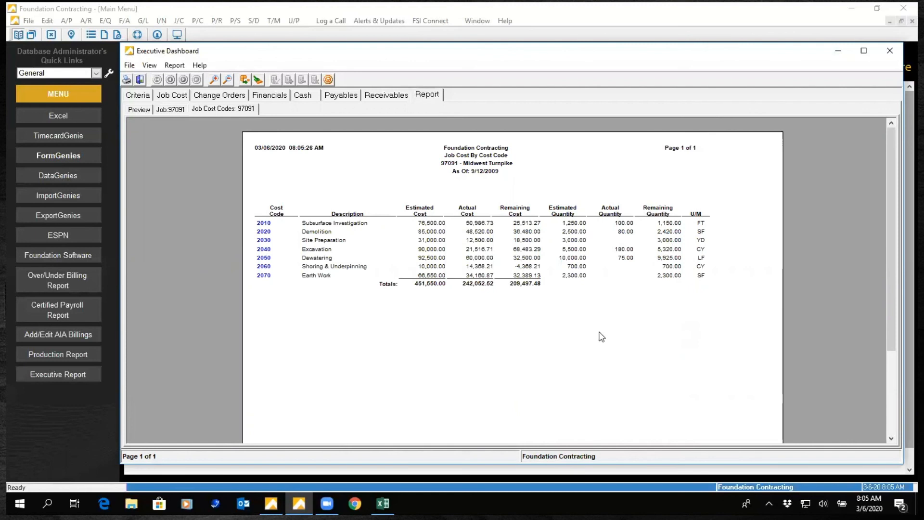
left_click(263, 276)
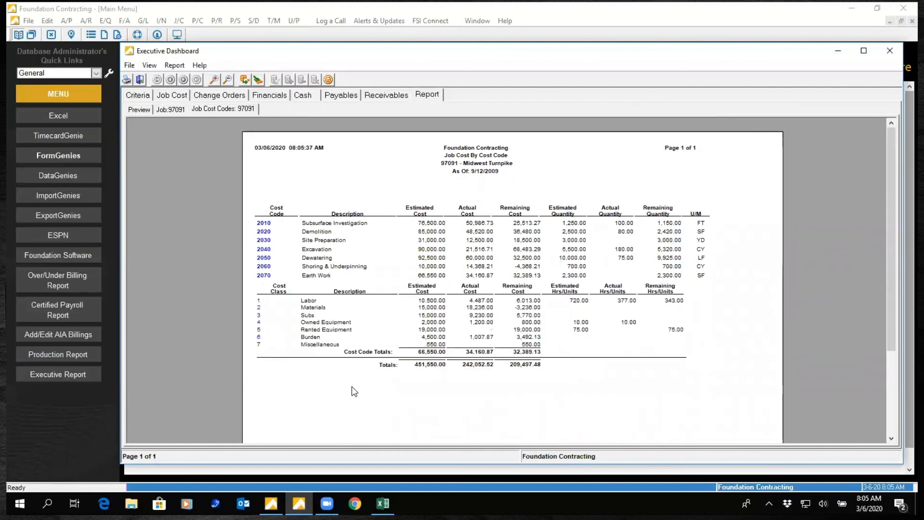
left_click(259, 301)
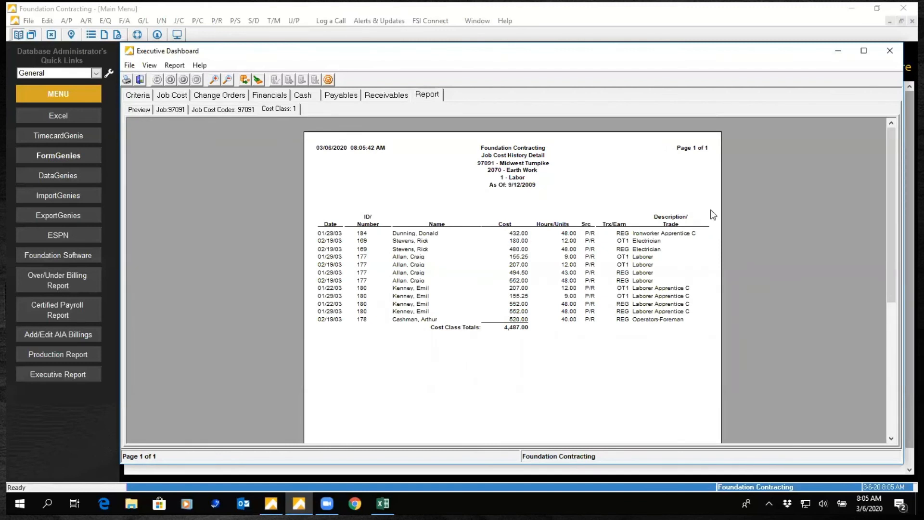
left_click(839, 51)
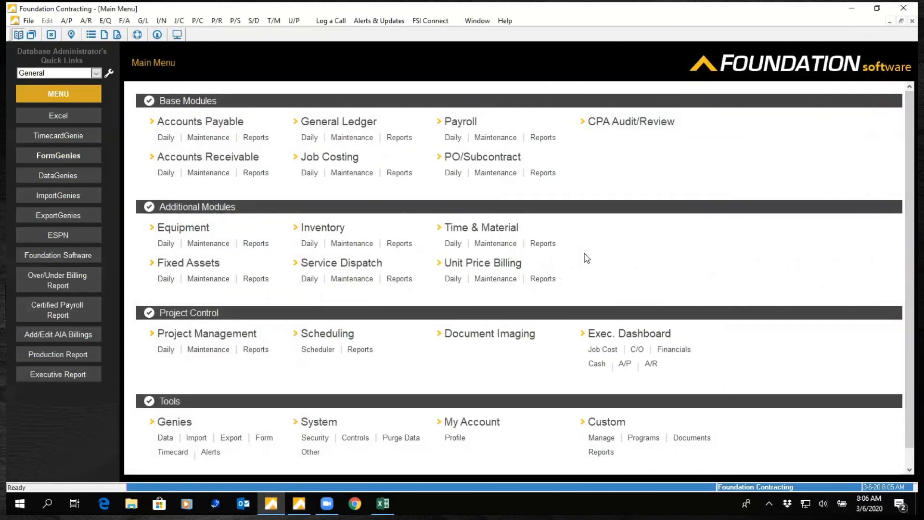
View the formats available for electronic certified payroll reports, and leave without selecting one
left_click(547, 139)
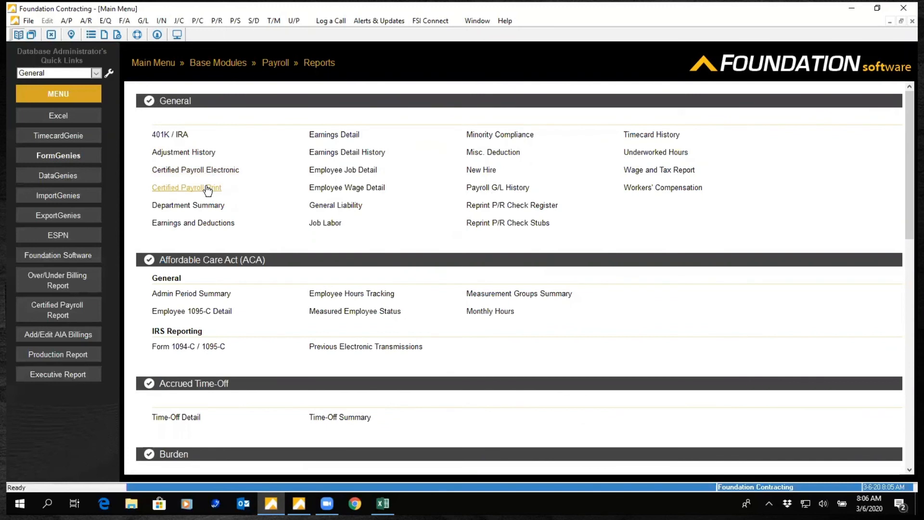
left_click(178, 172)
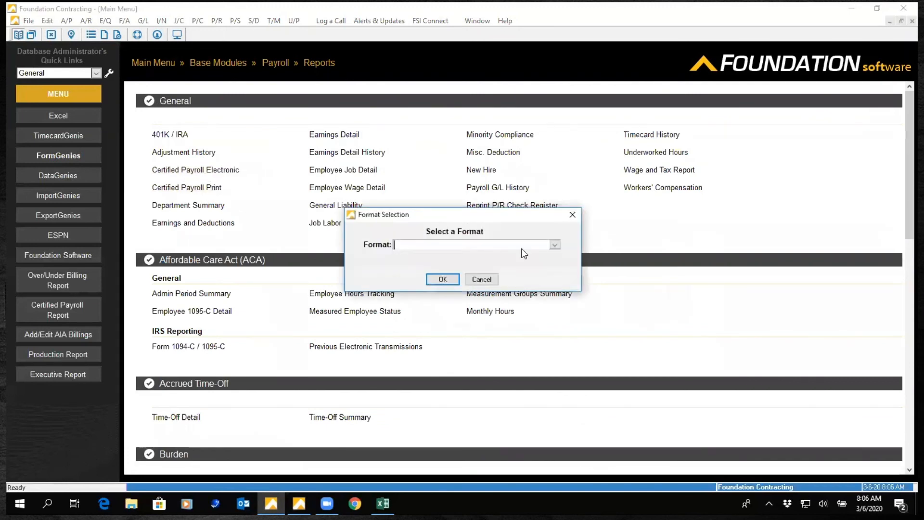
left_click(555, 244)
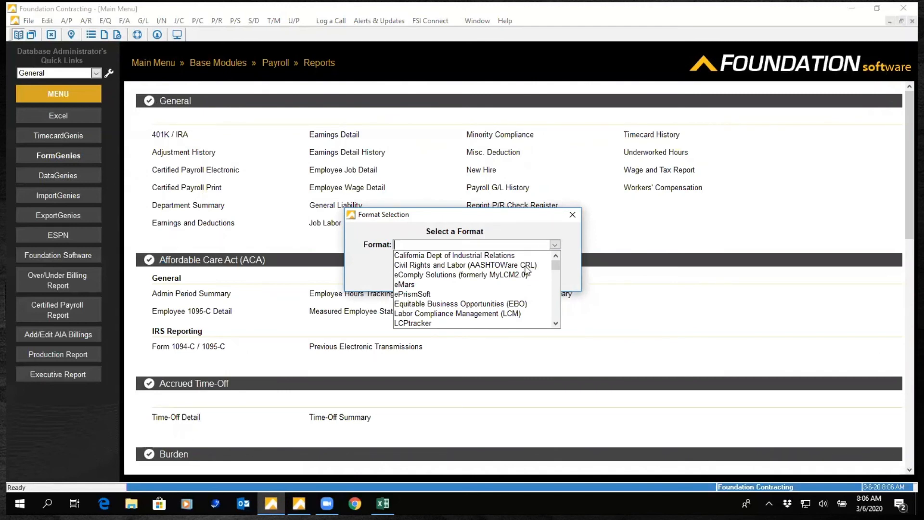
left_click(573, 214)
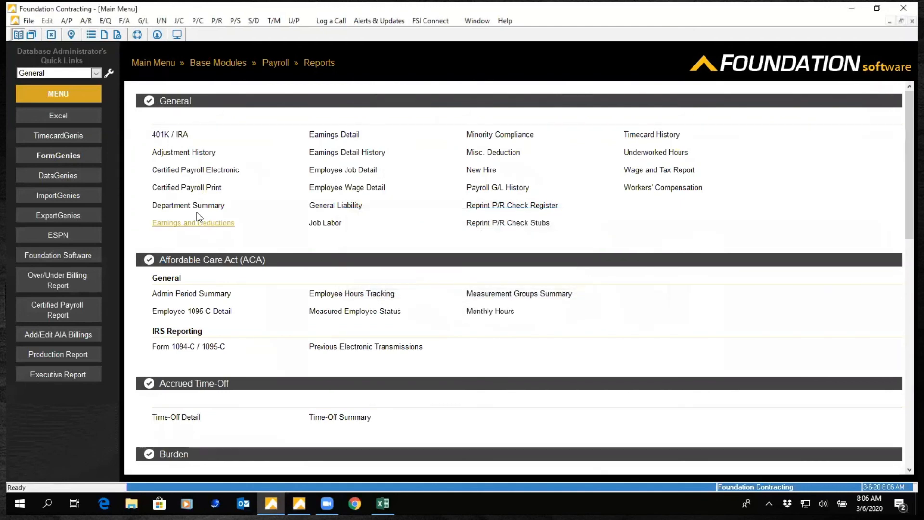
Browse the agency formats of the printed certified payroll report, choose U.S. Department of Labor, preview the report, and close it
left_click(181, 188)
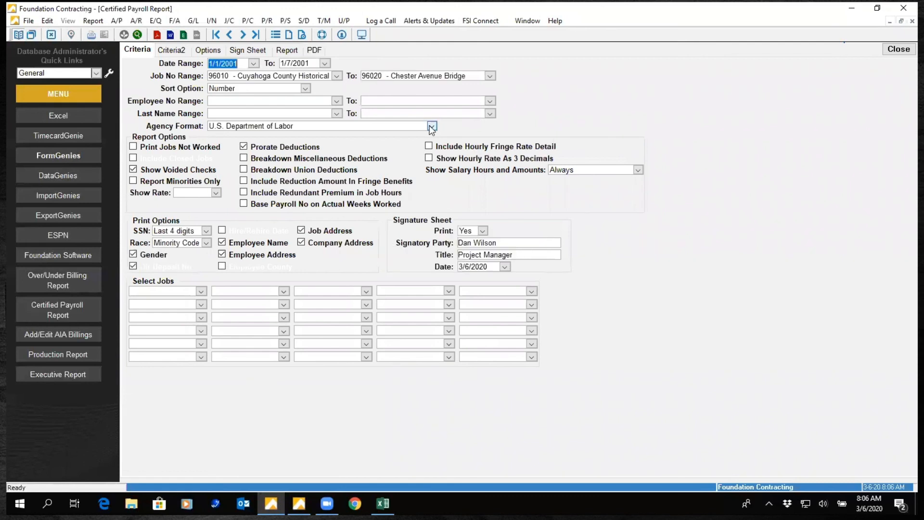
left_click(431, 125)
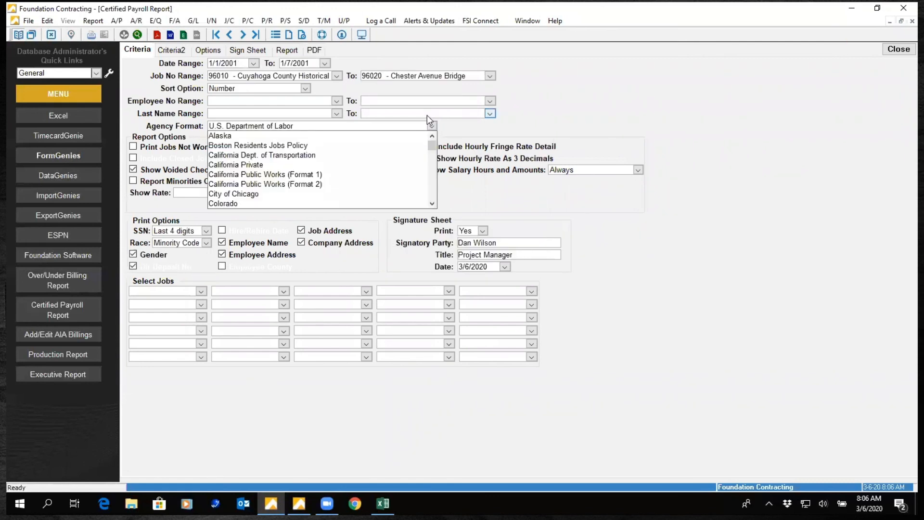
left_click(432, 205)
left_click(432, 205)
left_click(432, 205)
left_click(432, 205)
left_click(432, 205)
left_click(433, 205)
left_click(432, 205)
left_click(432, 205)
left_click(432, 205)
left_click(432, 205)
left_click(432, 205)
left_click(432, 205)
left_click(432, 205)
left_click(433, 205)
left_click(433, 205)
left_click(432, 205)
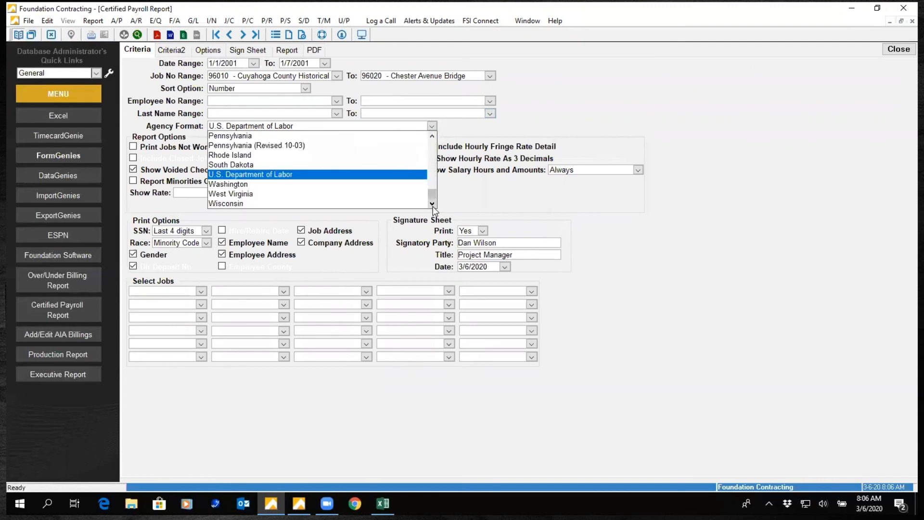
left_click(260, 175)
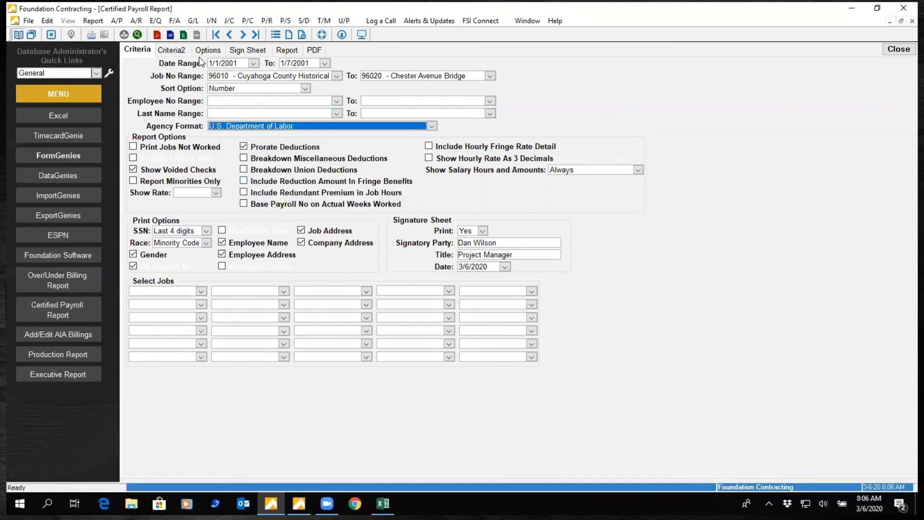
left_click(287, 50)
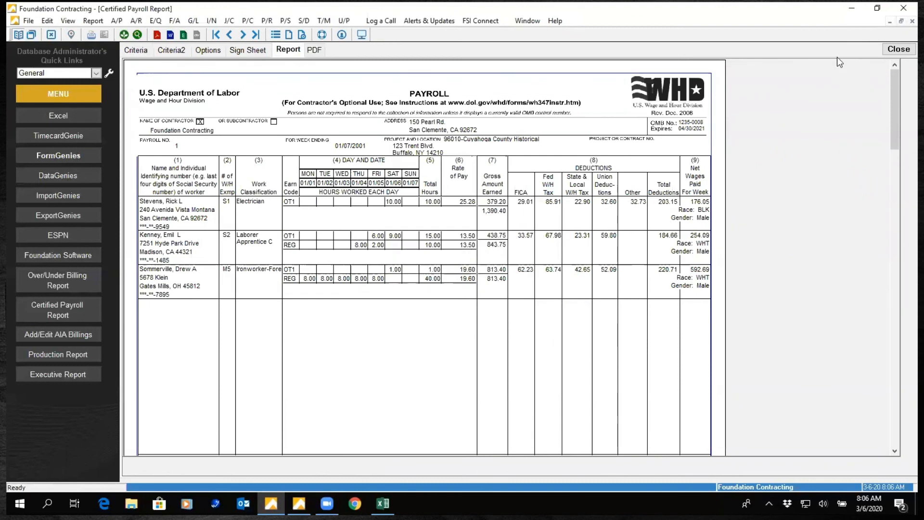
left_click(898, 49)
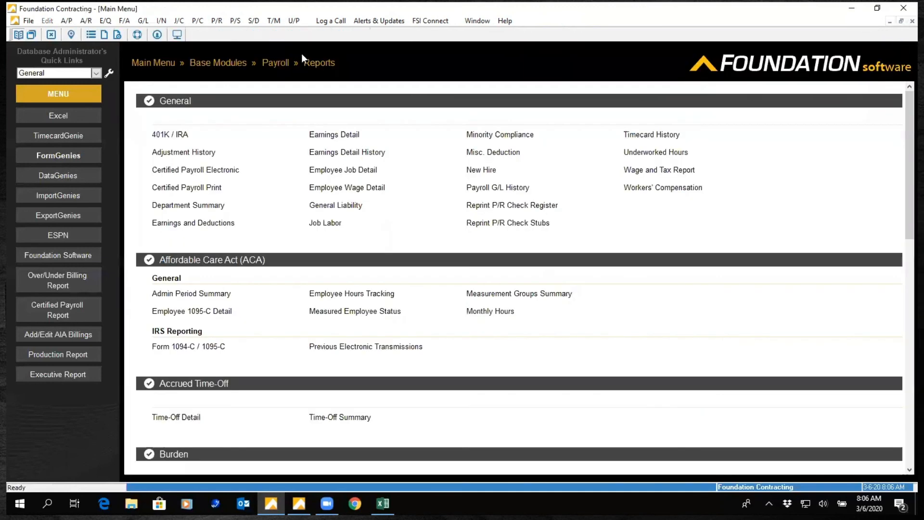
Preview the AIA application for payment for Chester Avenue Bridge from the Accounts Receivable billings, and return to the Main Menu
left_click(156, 64)
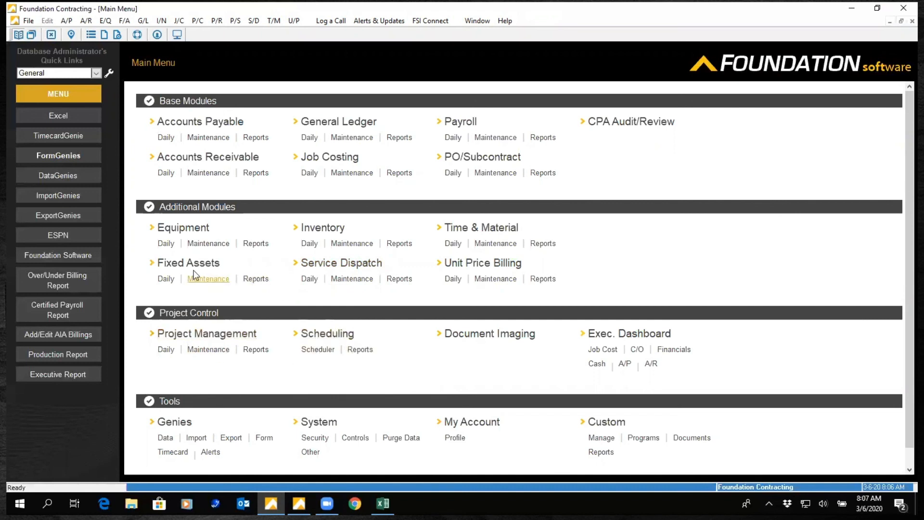
left_click(167, 173)
left_click(187, 136)
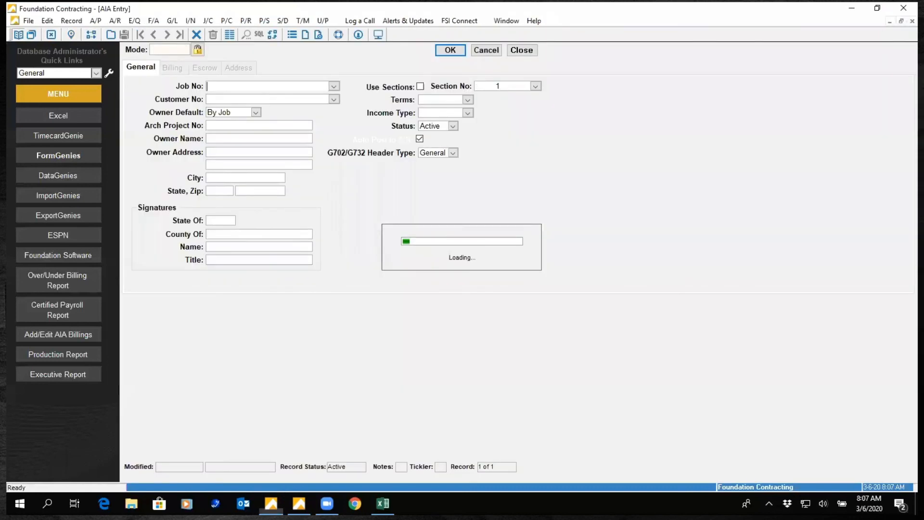
left_click(230, 36)
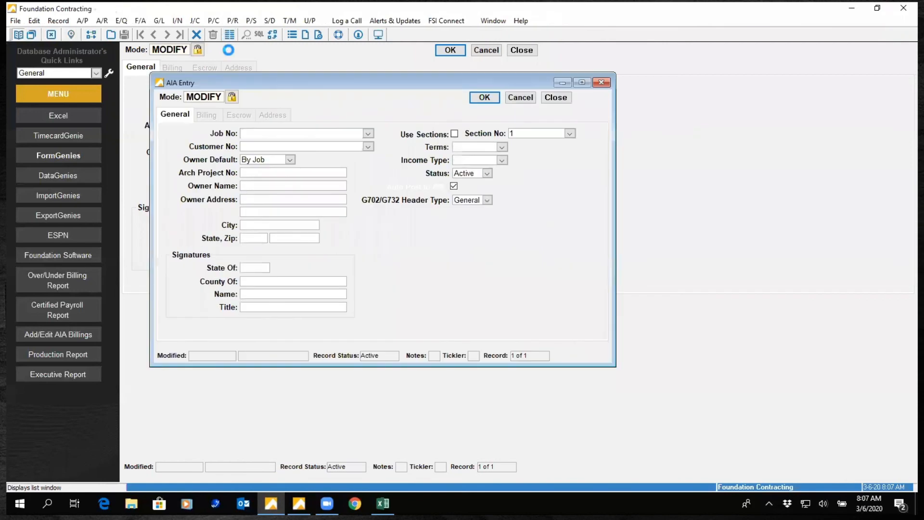
left_click(362, 65)
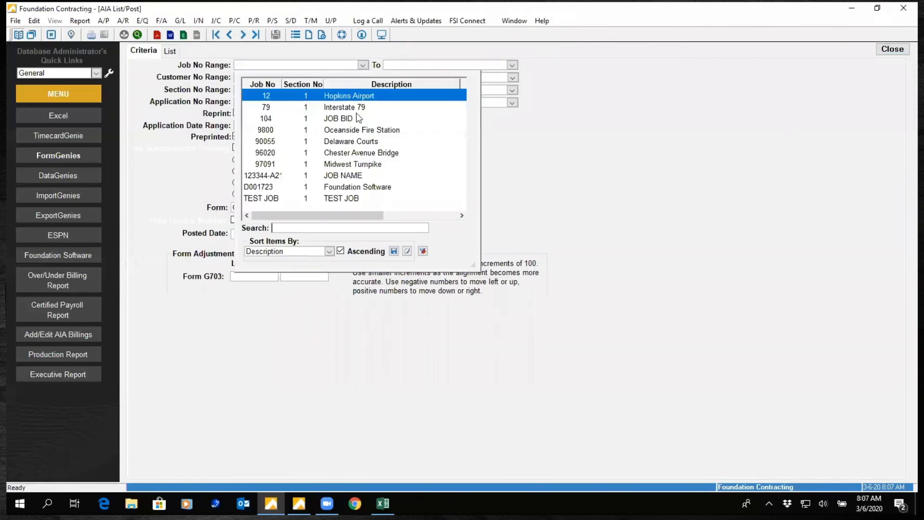
left_click(316, 151)
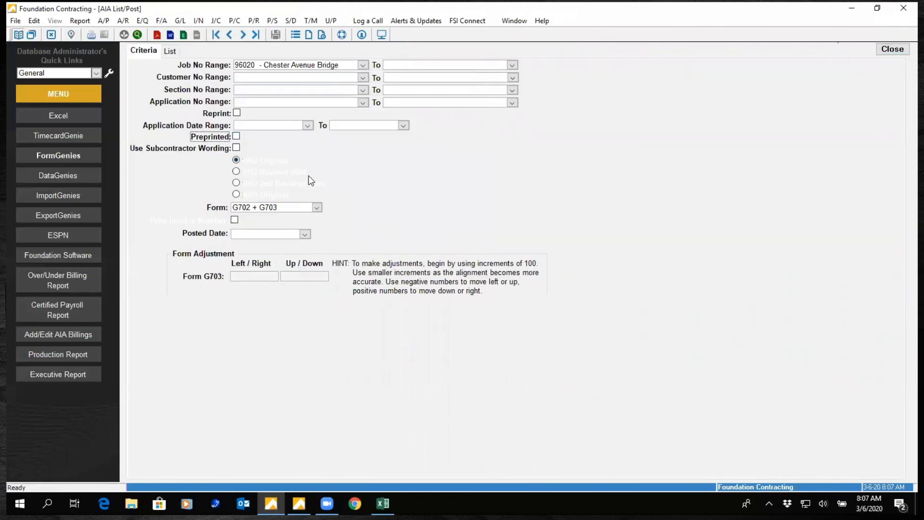
left_click(170, 51)
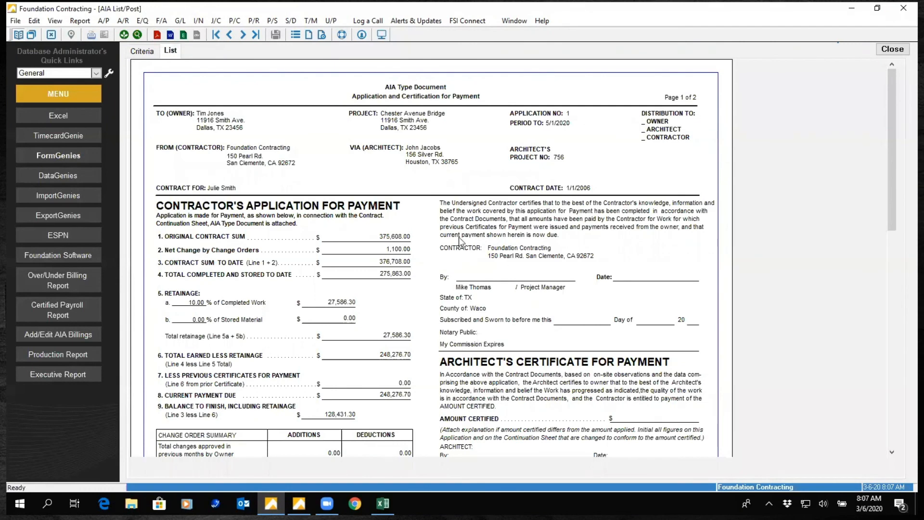
left_click(892, 49)
left_click(521, 50)
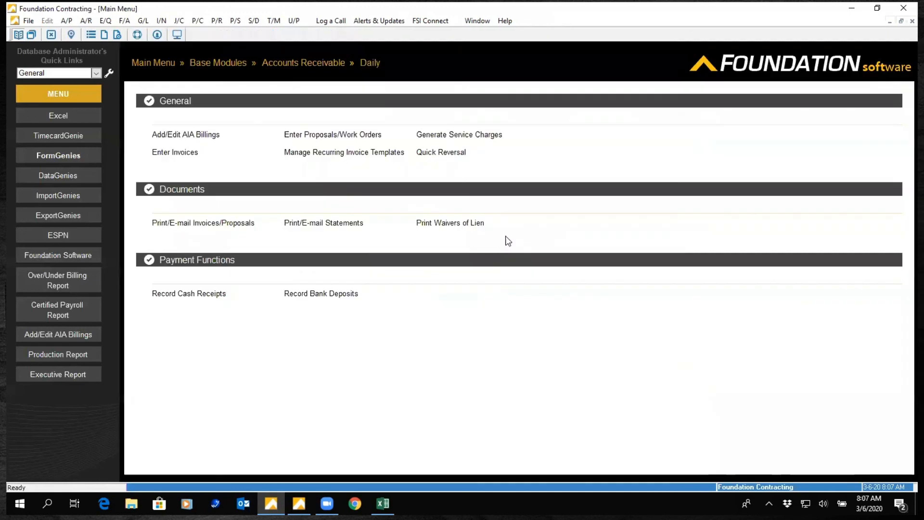
left_click(150, 63)
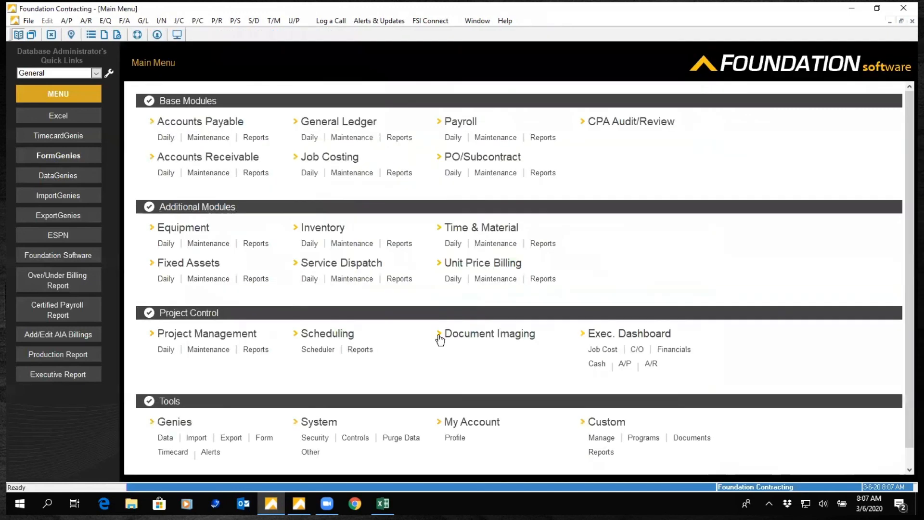